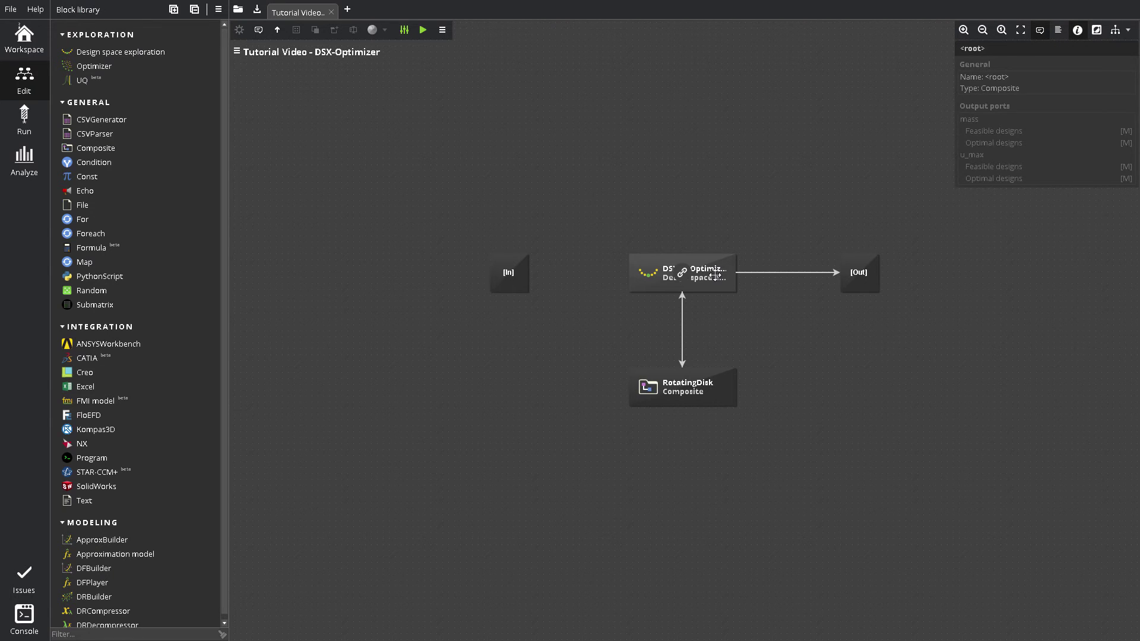
# Open the DSX as Optimizer configuration, showing Surrogate-based optimization with the s_max and c_u_max constraints.
pyautogui.click(715, 274)
pyautogui.doubleClick(715, 275)
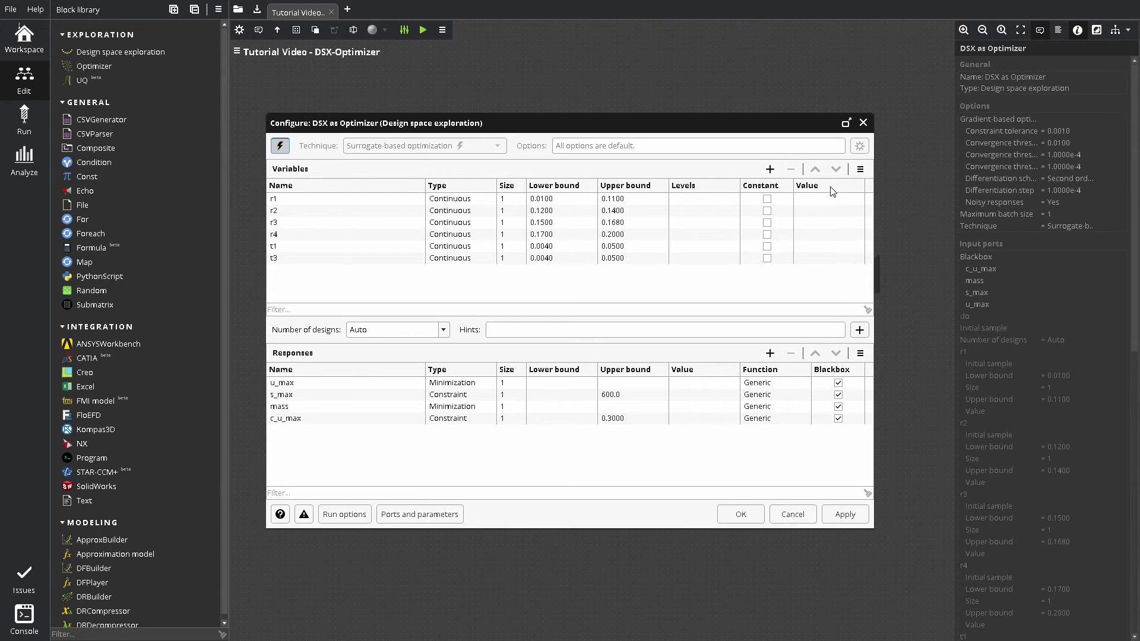
pyautogui.moveTo(833, 191)
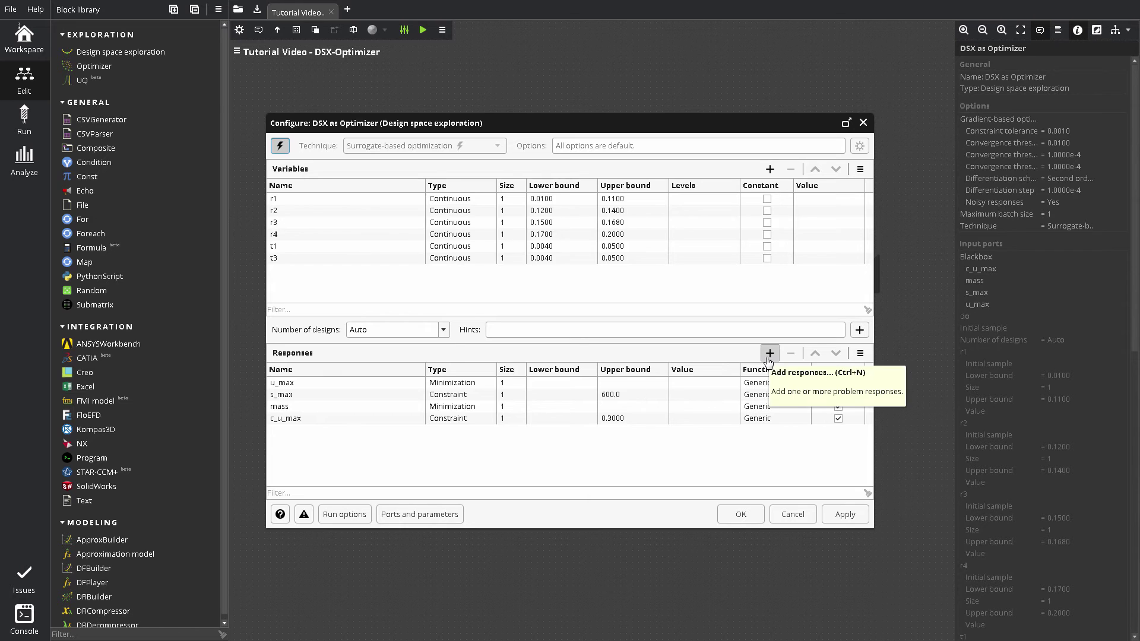
pyautogui.click(861, 354)
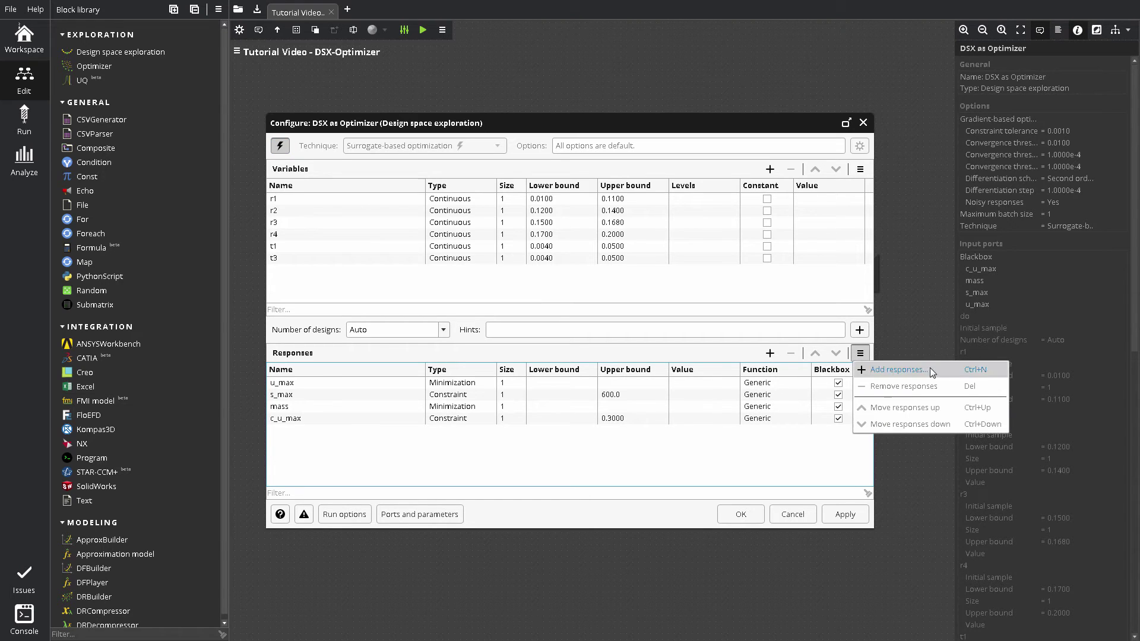
pyautogui.click(880, 361)
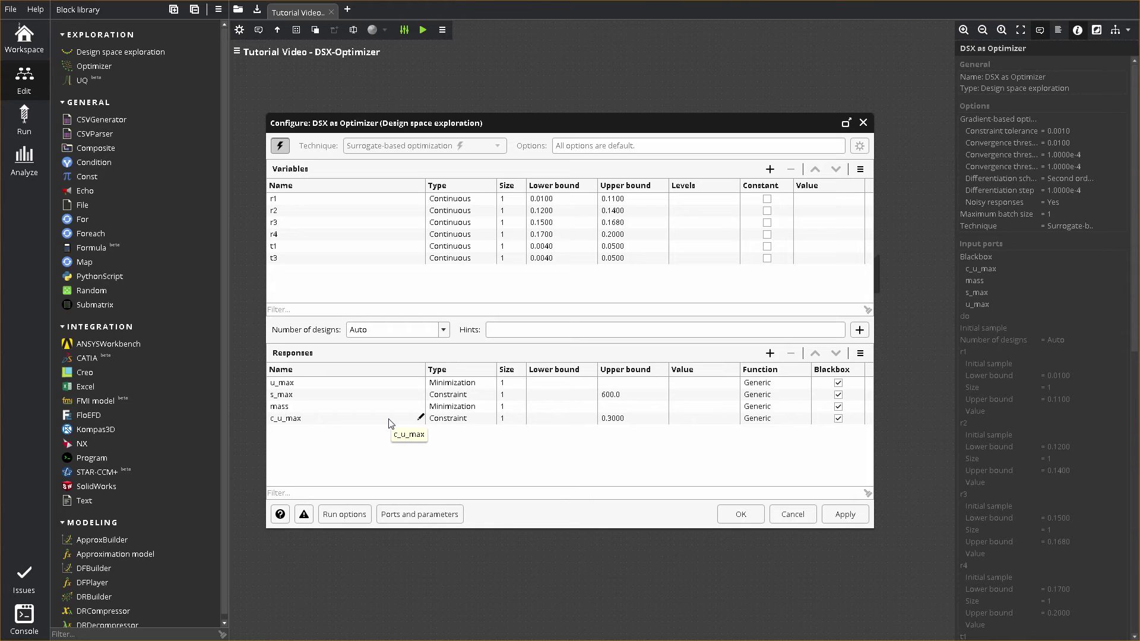
pyautogui.click(491, 384)
pyautogui.click(492, 385)
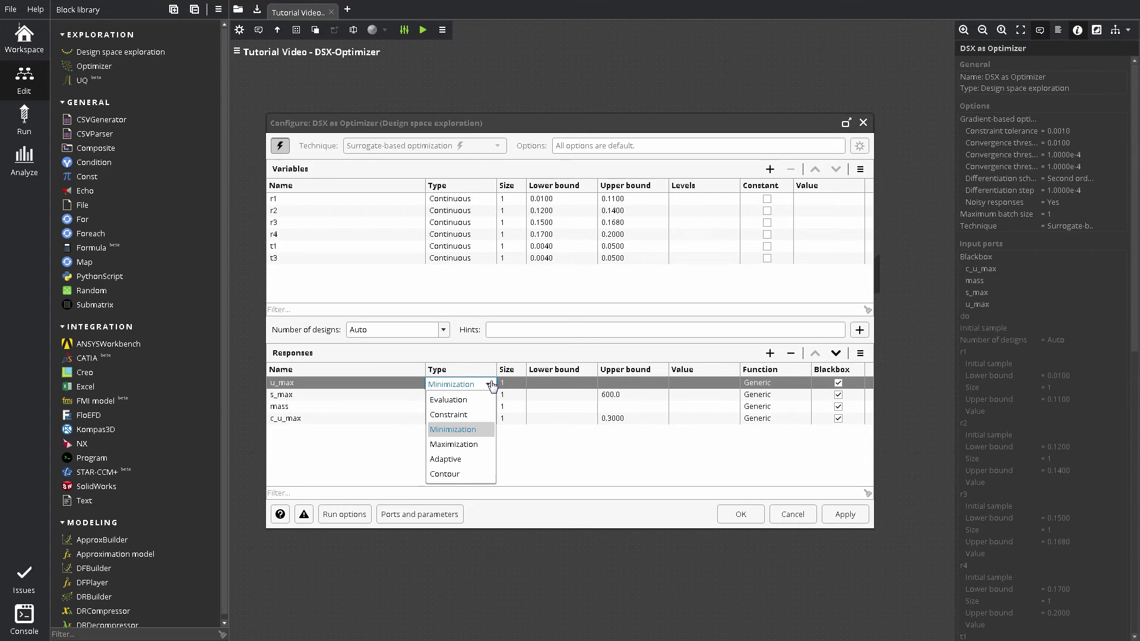
pyautogui.click(466, 429)
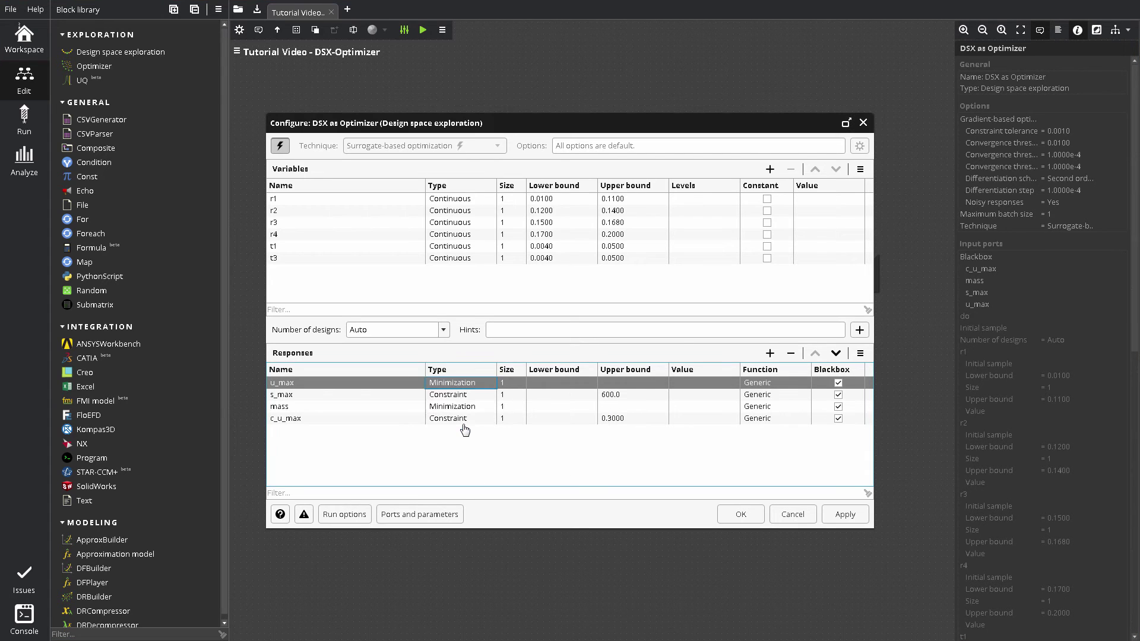
pyautogui.click(492, 409)
pyautogui.click(470, 433)
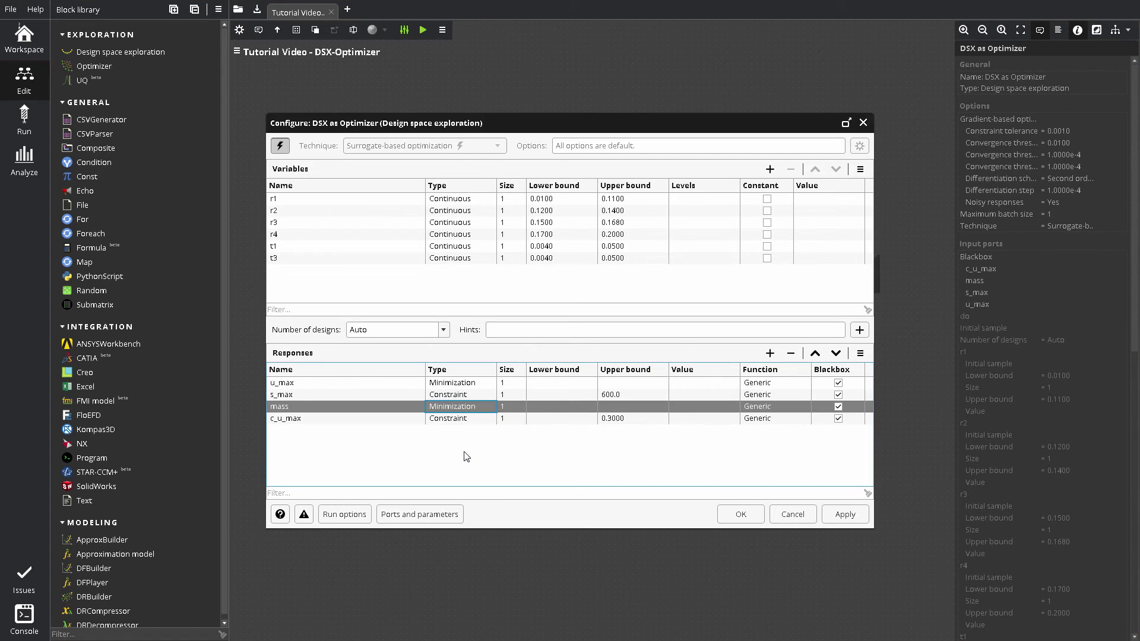
pyautogui.click(471, 396)
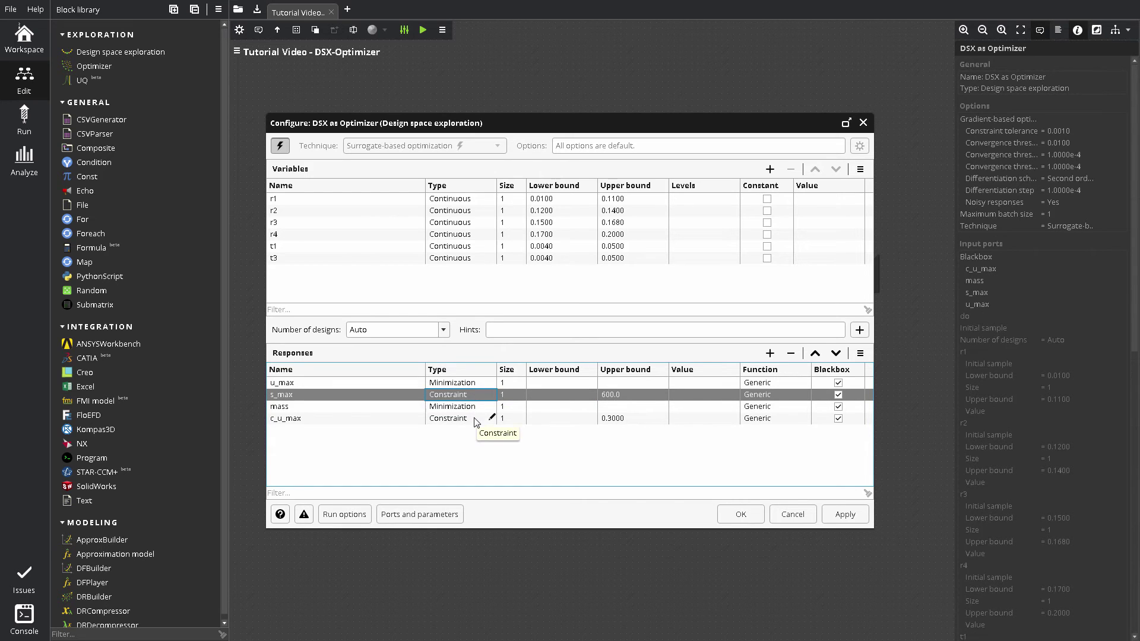
pyautogui.click(476, 421)
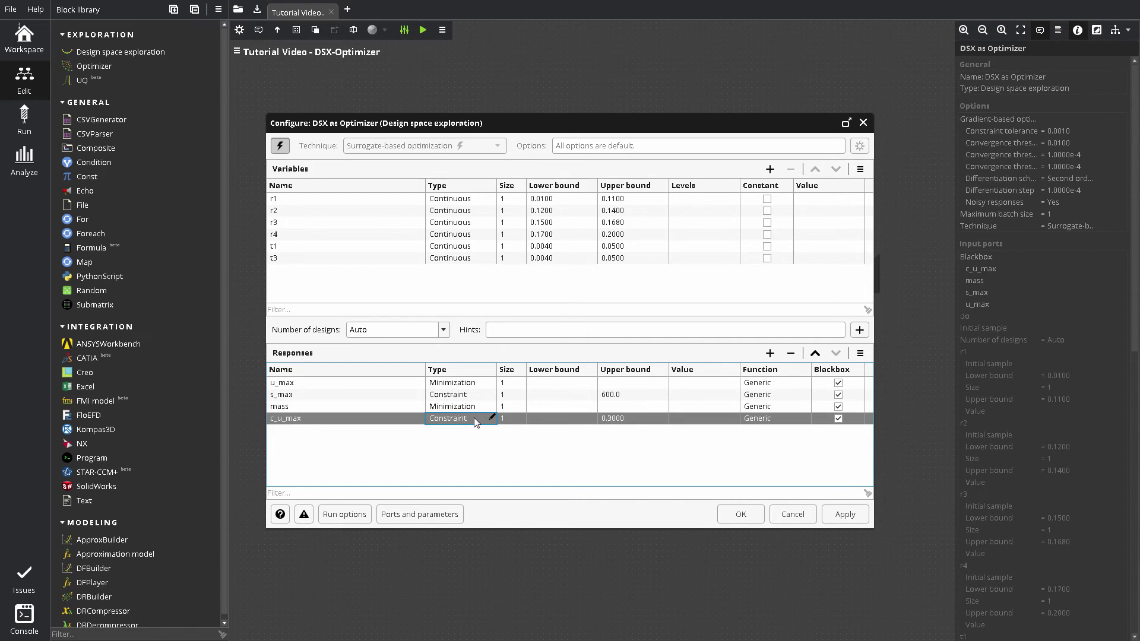
pyautogui.click(792, 384)
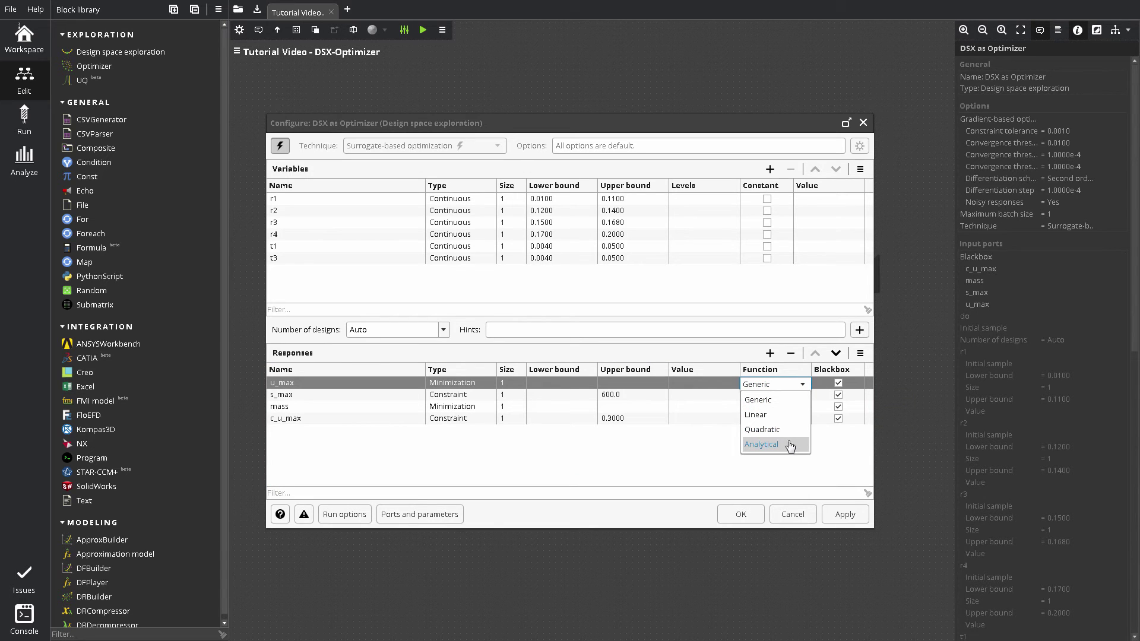
pyautogui.click(790, 404)
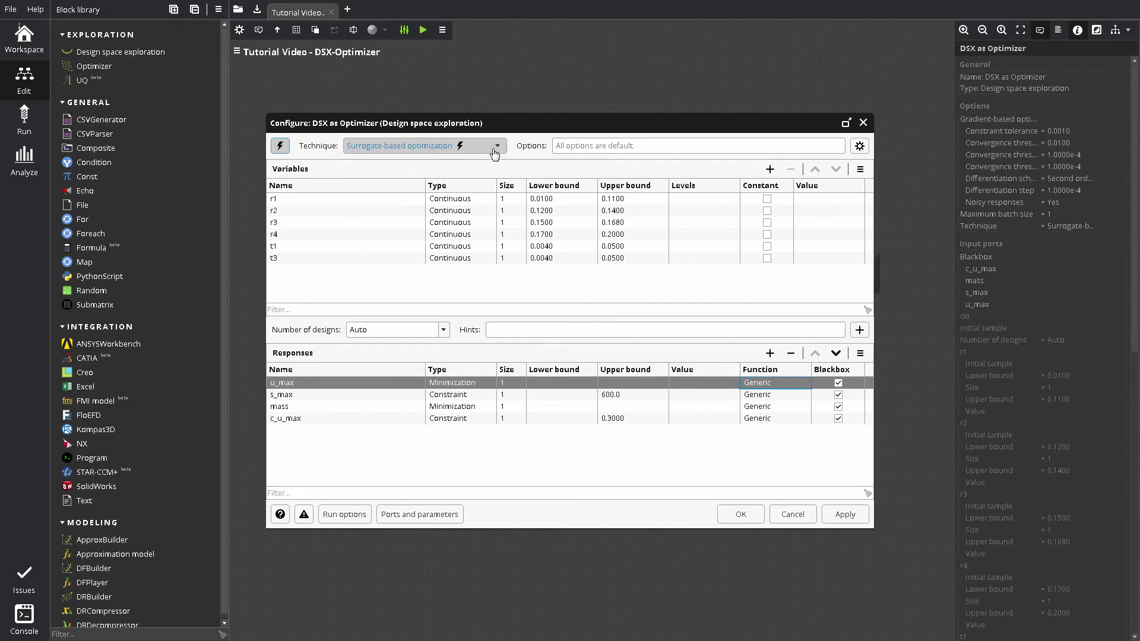
# Keep Surrogate-based optimization and switch the technique to automatic smart selection.
pyautogui.click(497, 151)
pyautogui.moveTo(502, 171)
pyautogui.mouseDown()
pyautogui.moveTo(503, 232)
pyautogui.moveTo(509, 160)
pyautogui.mouseUp()
pyautogui.click(504, 150)
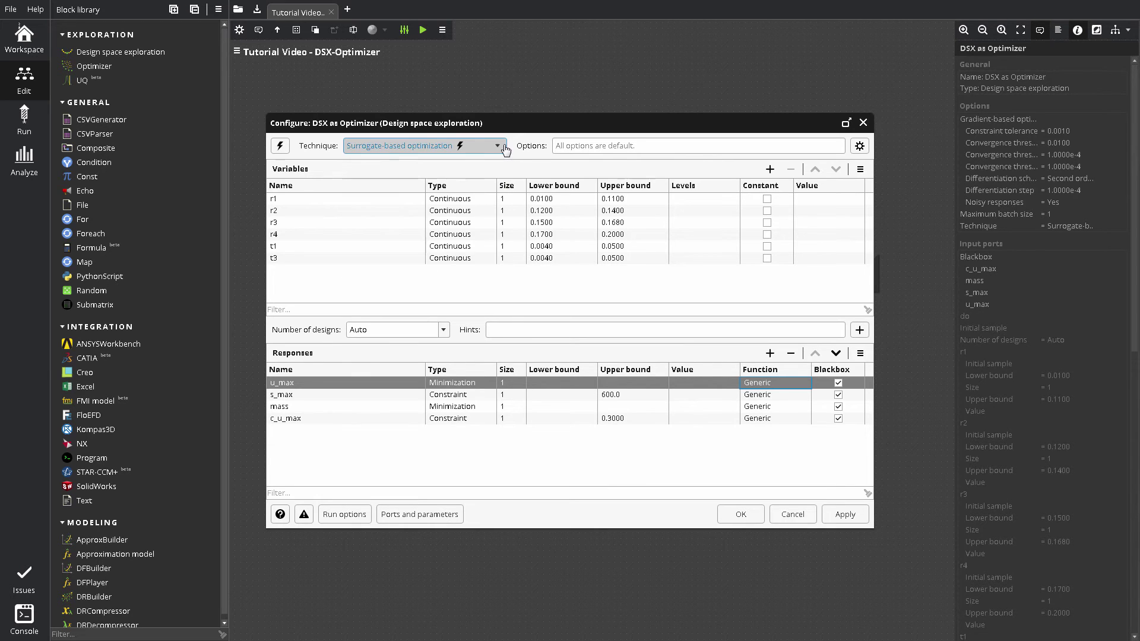
pyautogui.click(279, 147)
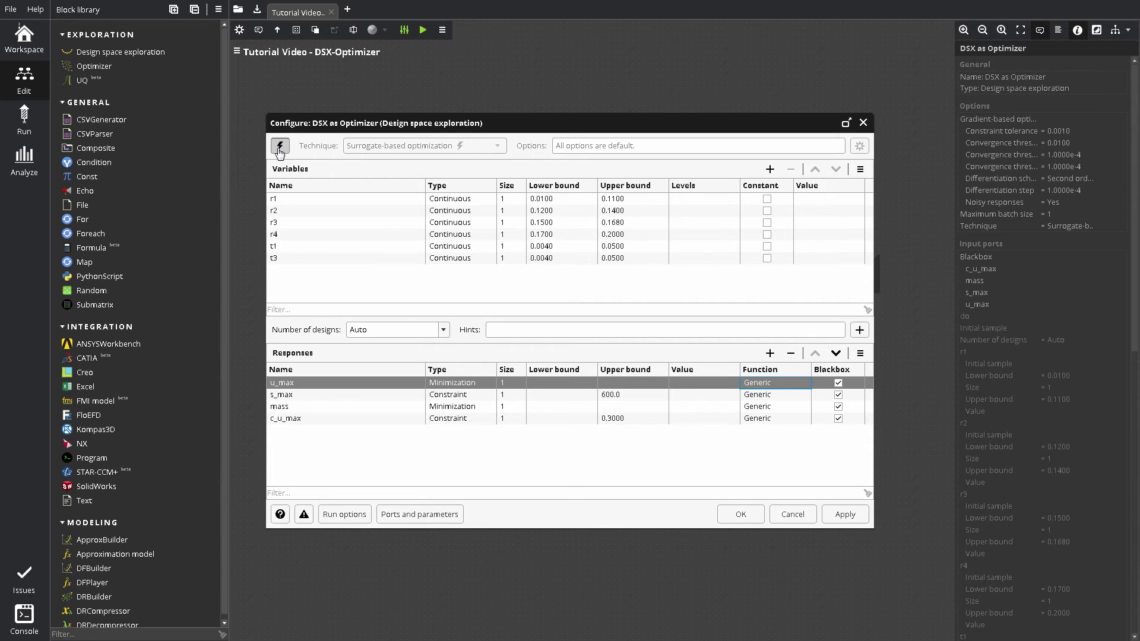
# Add the Noisy responses hint, then add and remove the Cheap responses hint.
pyautogui.click(859, 330)
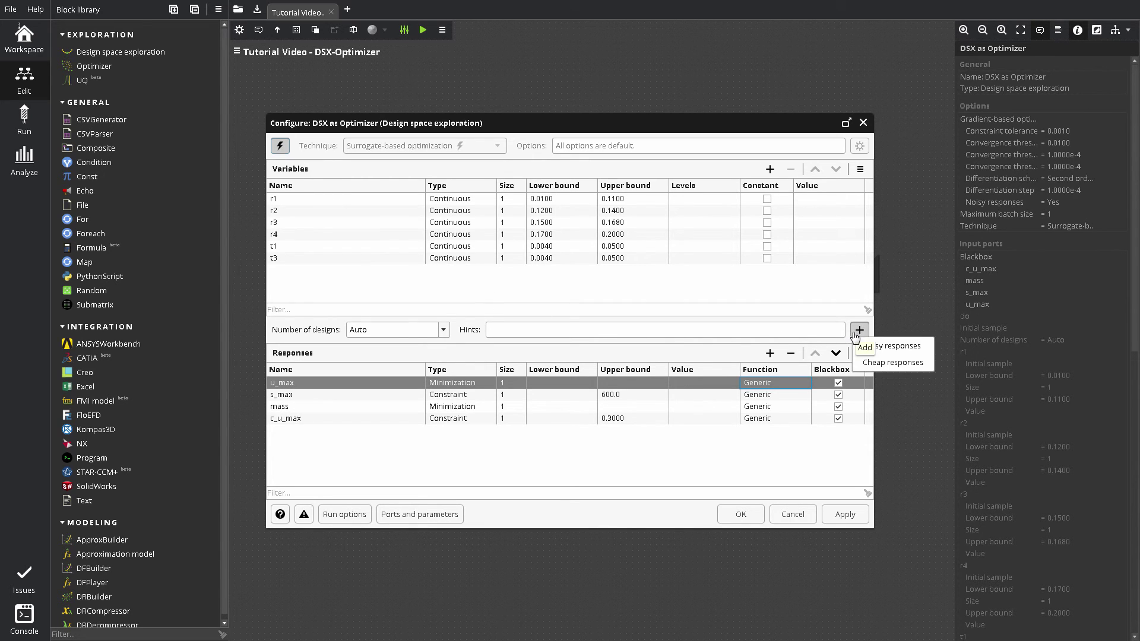
pyautogui.click(913, 347)
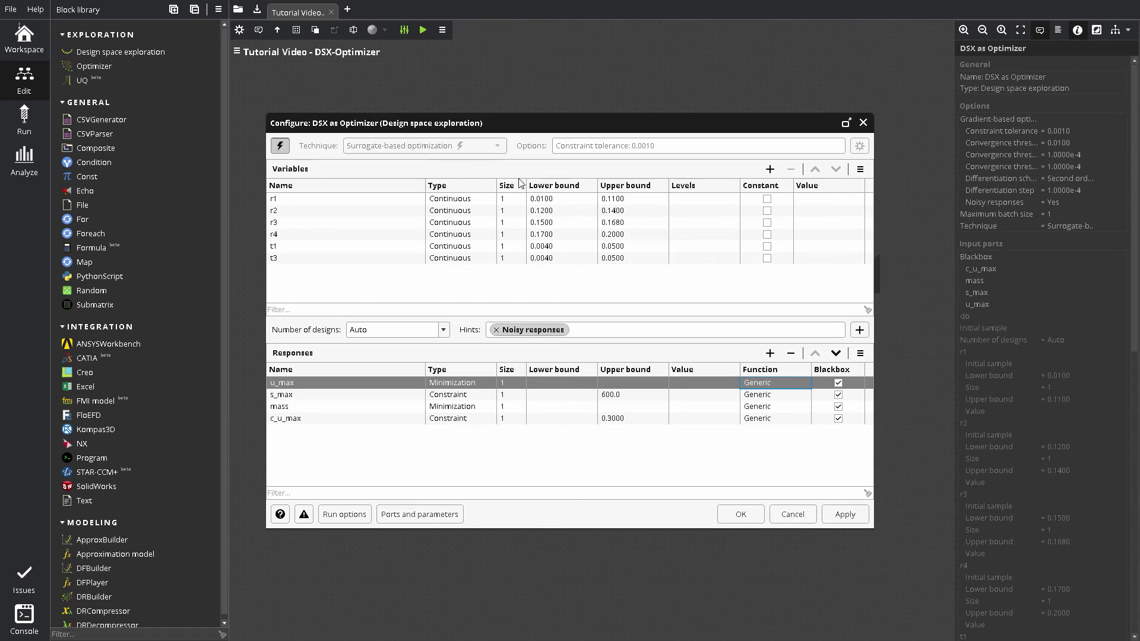
pyautogui.click(860, 330)
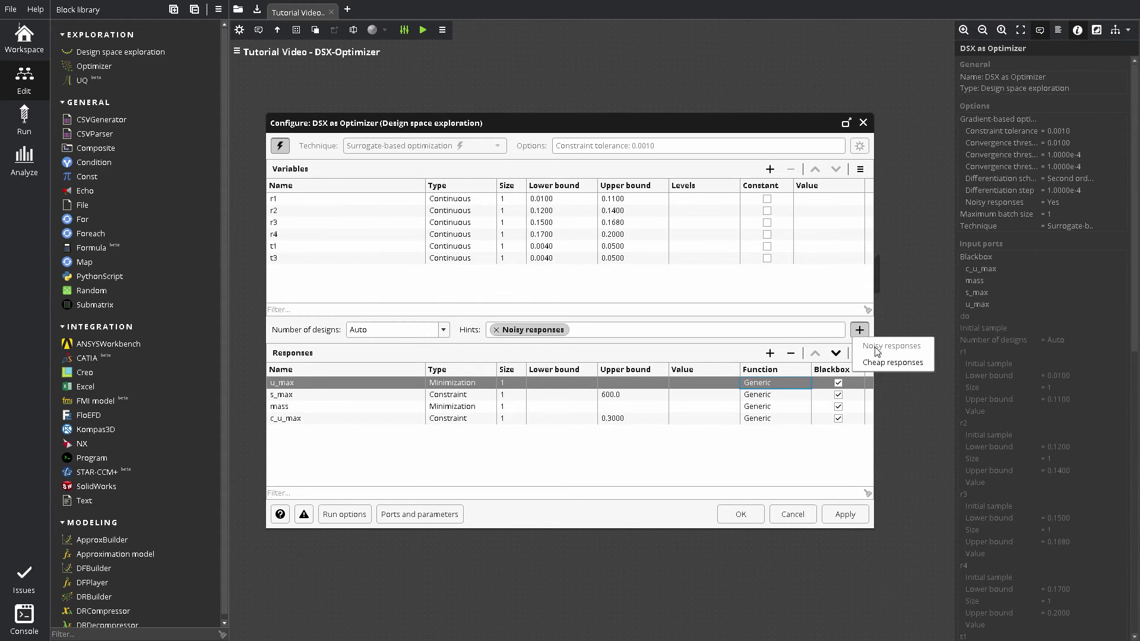
pyautogui.click(897, 365)
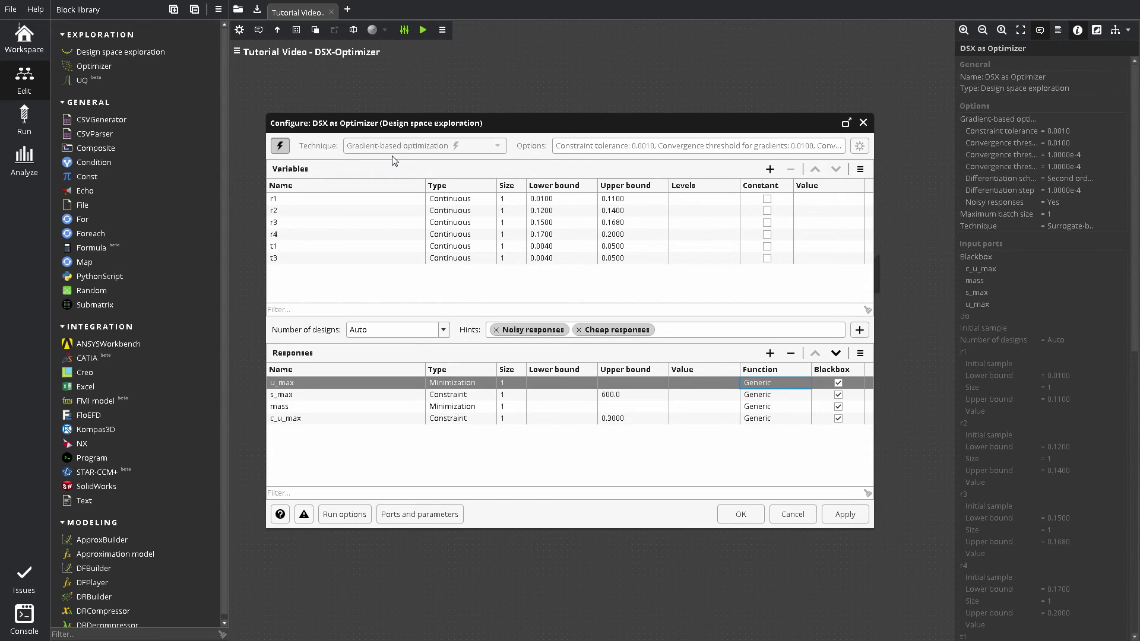
pyautogui.click(579, 330)
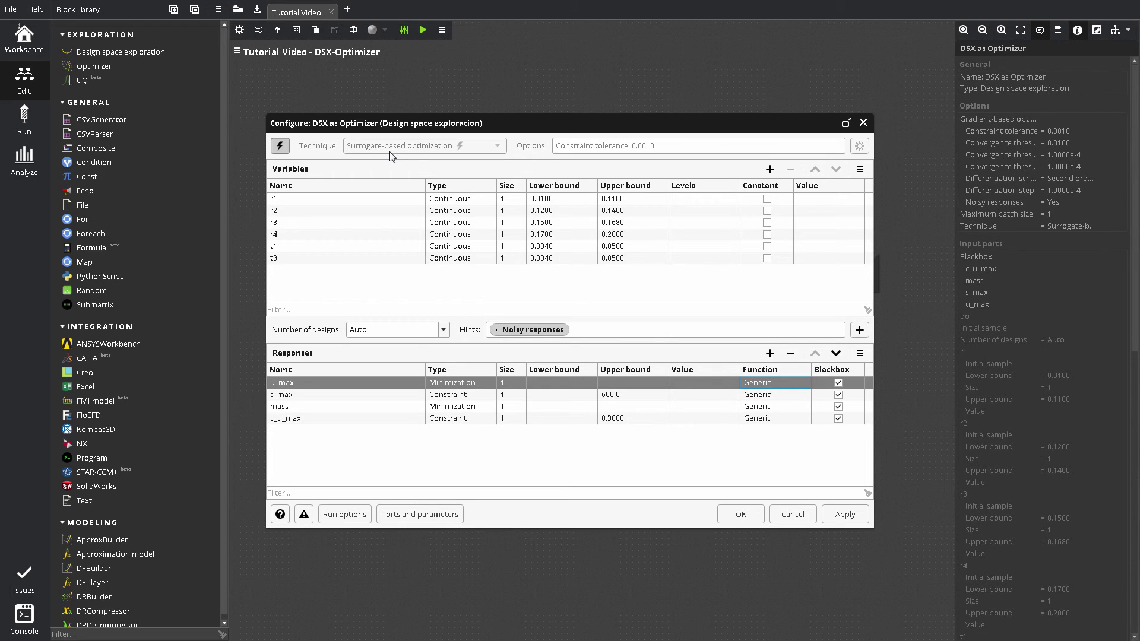
# Add a design variable x of size 50, then delete it again.
pyautogui.click(769, 170)
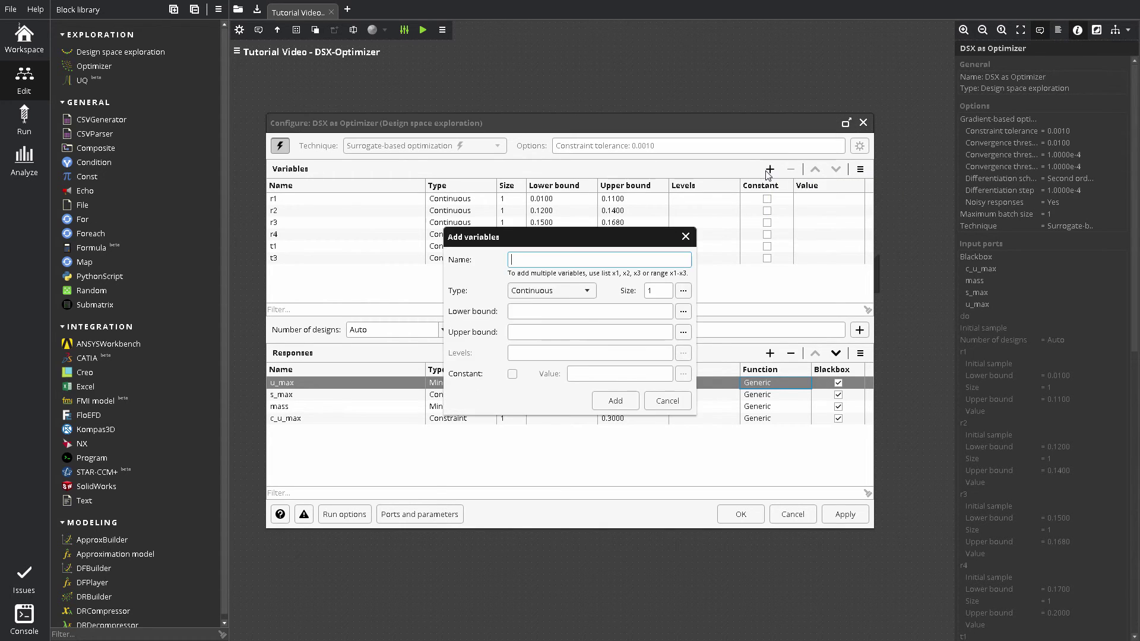
pyautogui.write('x')
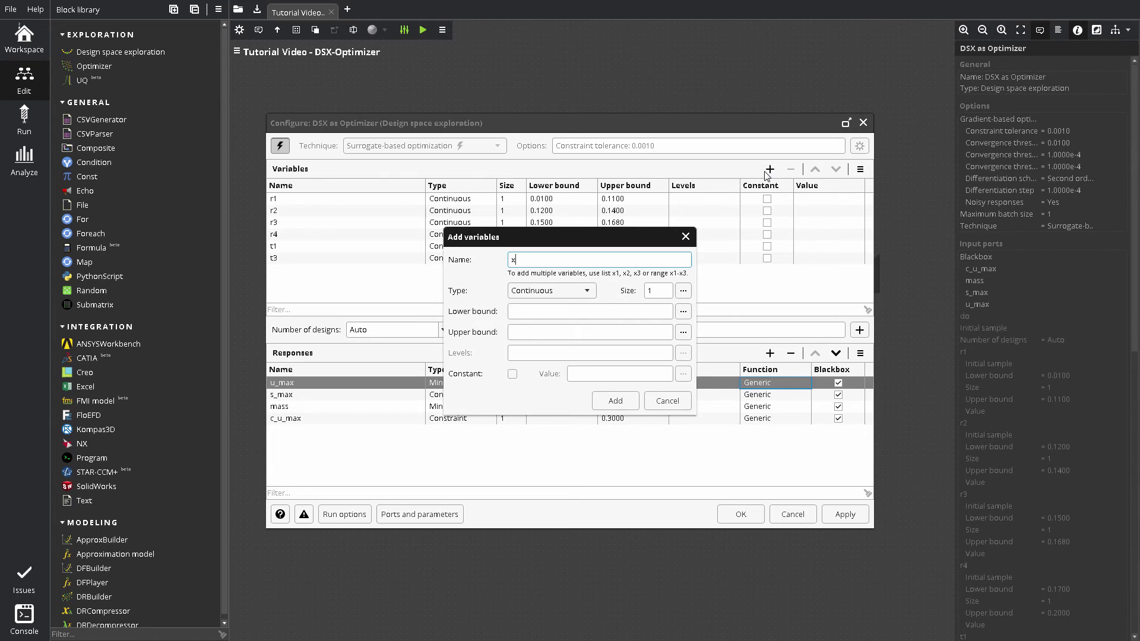
pyautogui.click(627, 404)
pyautogui.click(514, 271)
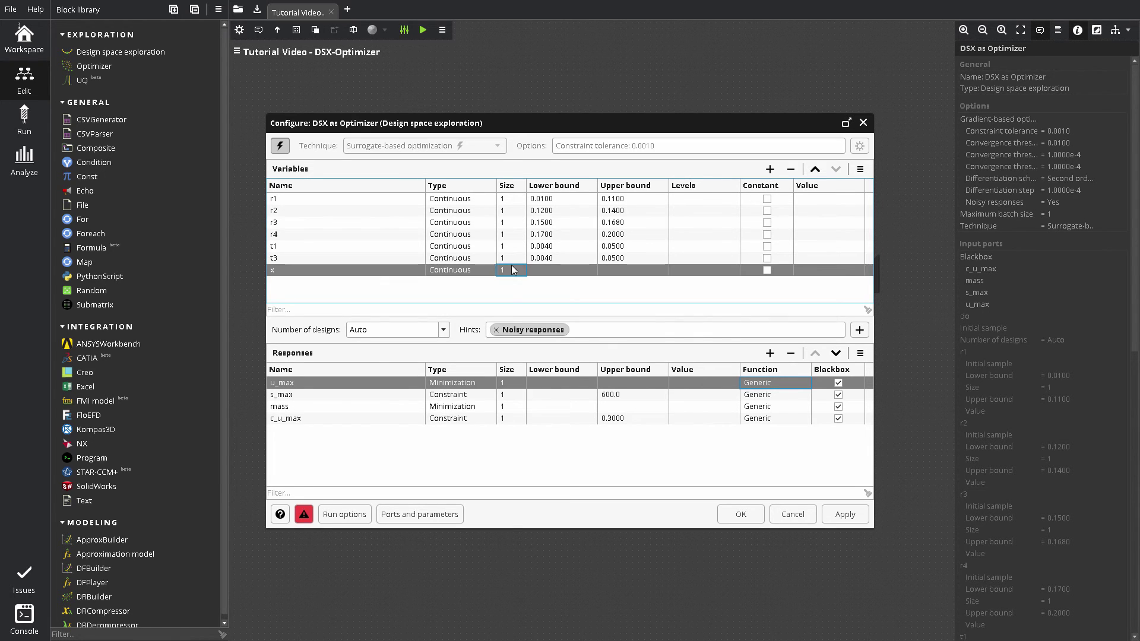
pyautogui.click(514, 270)
pyautogui.write('50')
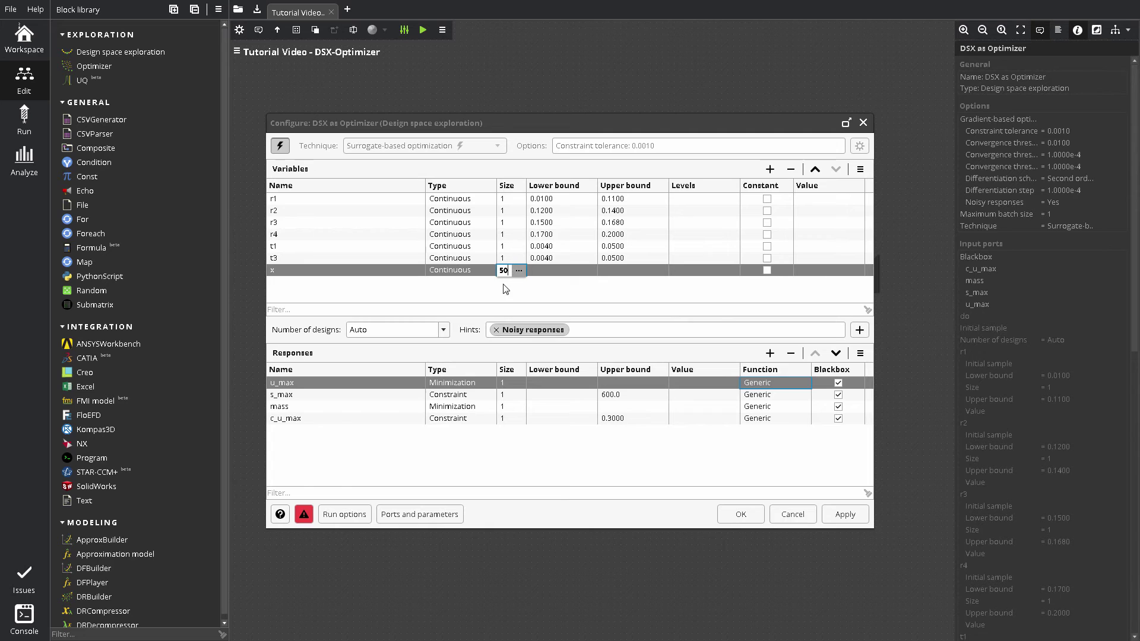
pyautogui.press('Return')
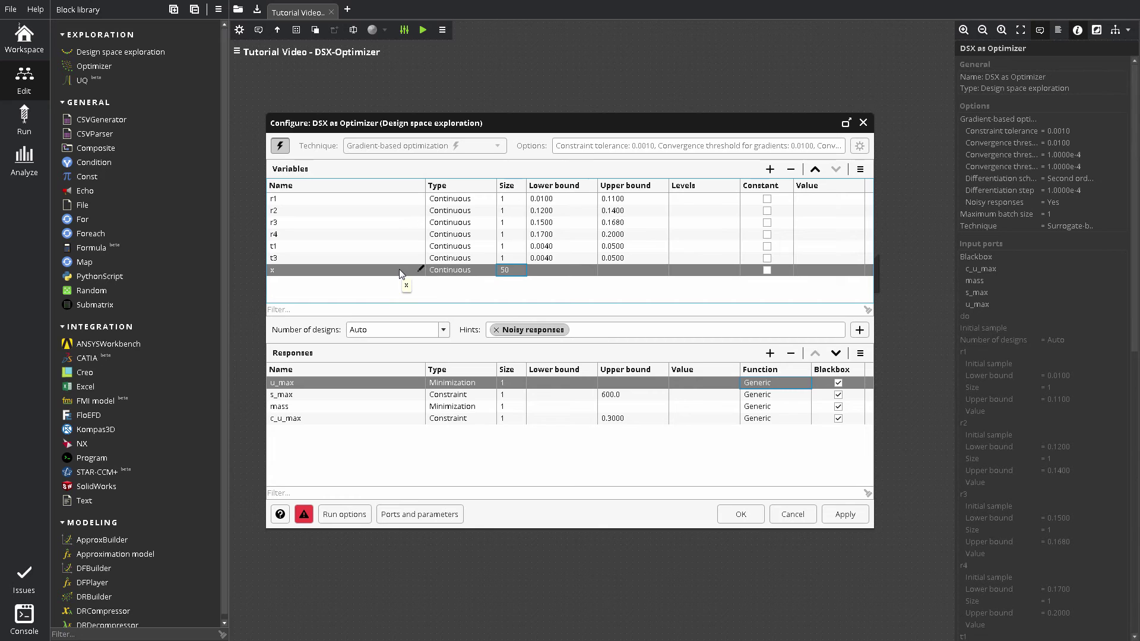
pyautogui.click(791, 170)
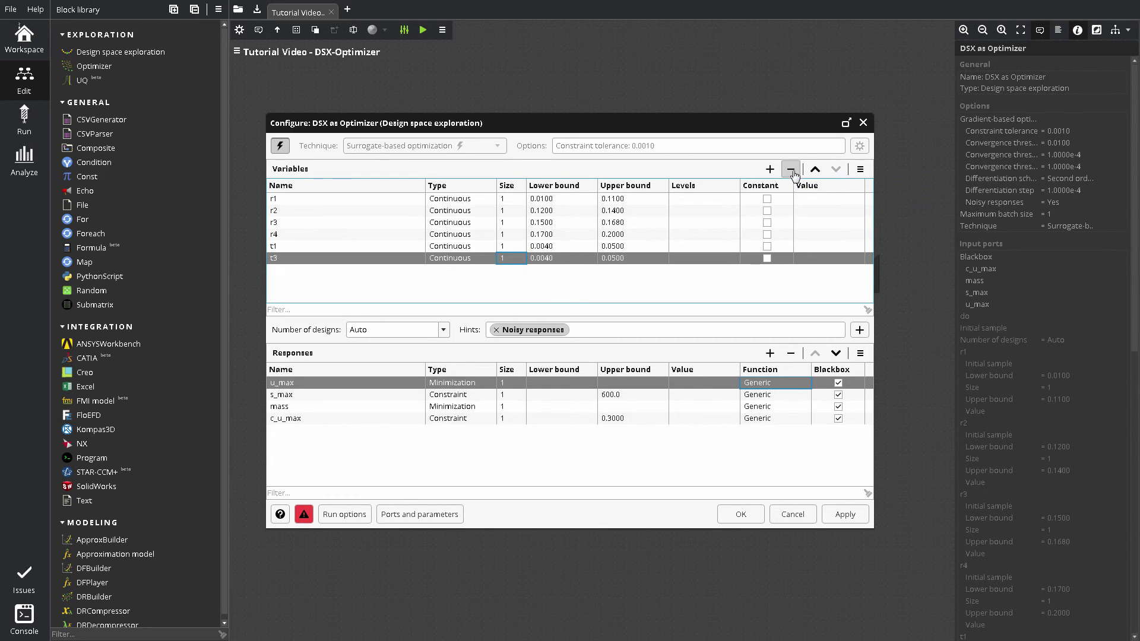
# Remove the Noisy responses hint and set the number of designs to 120.
pyautogui.click(497, 331)
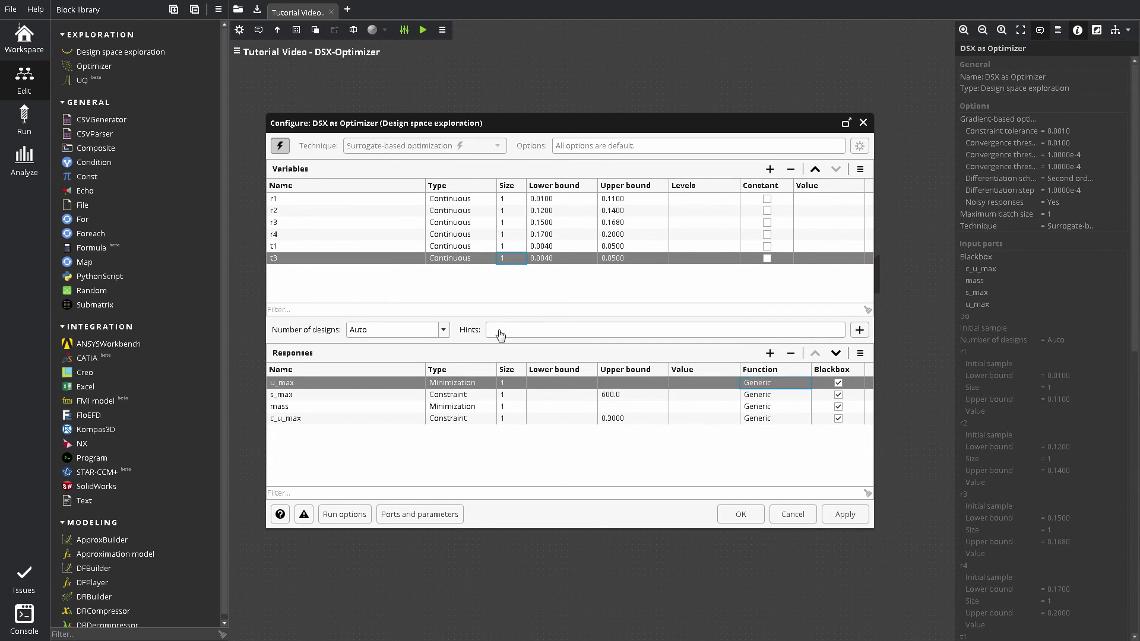
pyautogui.doubleClick(387, 332)
pyautogui.write('120')
# Review the DSX block's ports and parameters list.
pyautogui.click(446, 516)
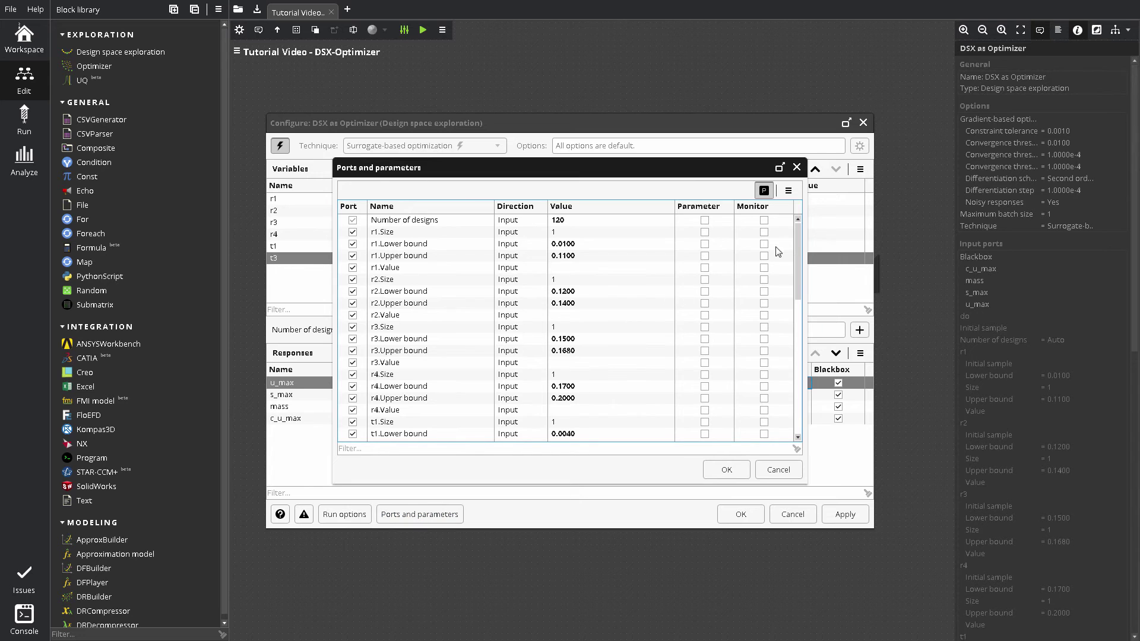
pyautogui.scroll(-1, 802, 255)
pyautogui.moveTo(803, 270); pyautogui.dragTo(810, 372)
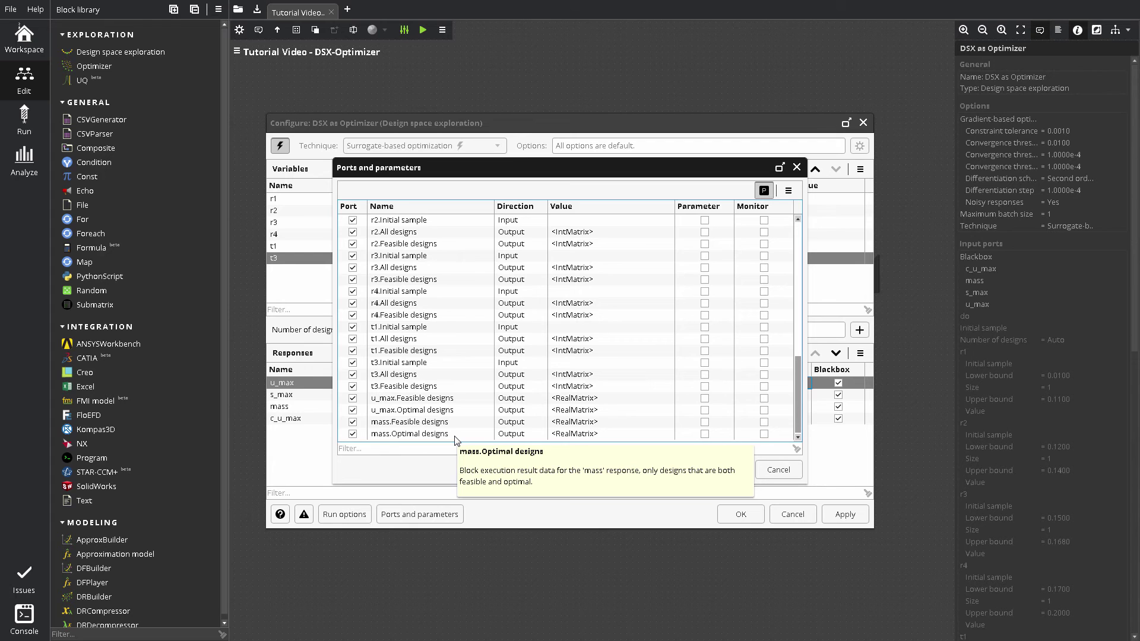
pyautogui.click(711, 468)
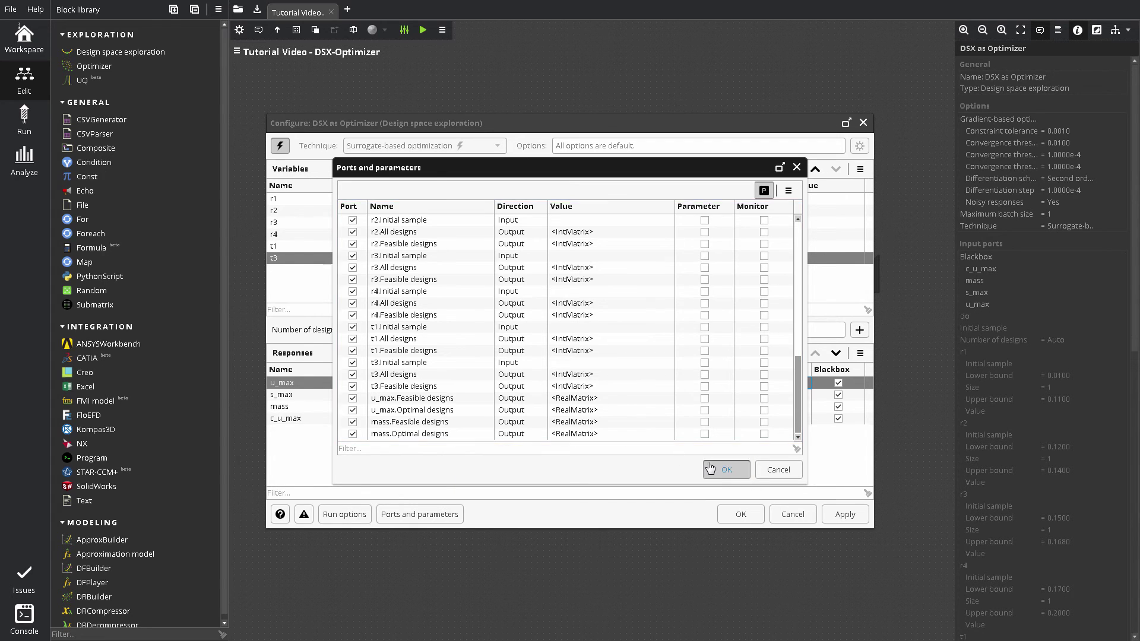
# Check the run settings and confirm the optimizer configuration.
pyautogui.click(363, 516)
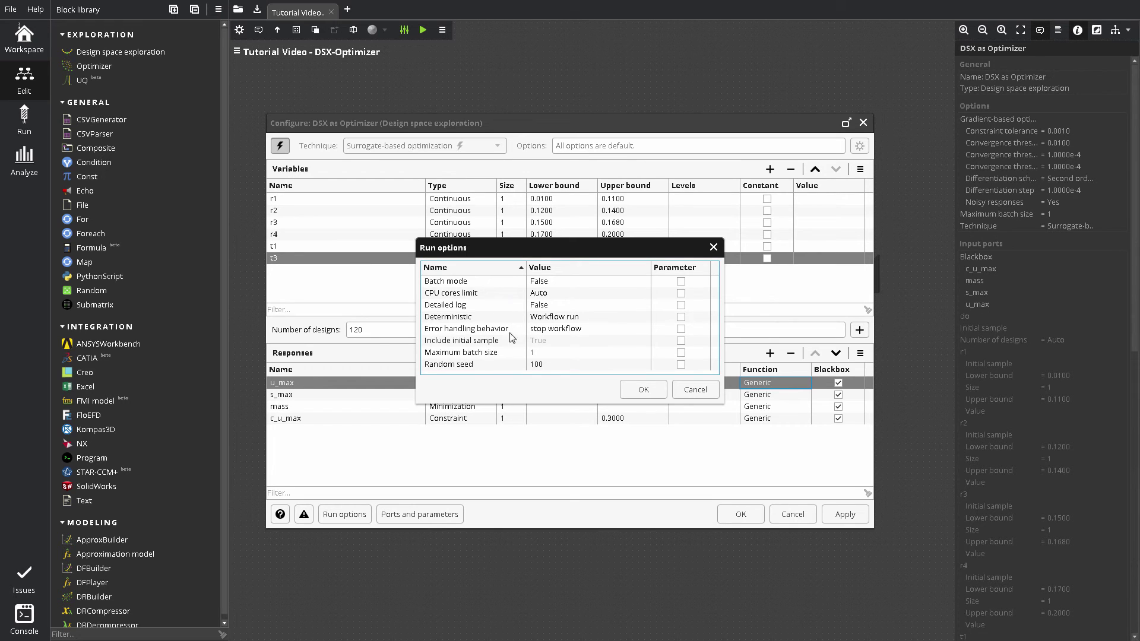
pyautogui.moveTo(499, 296)
pyautogui.click(632, 390)
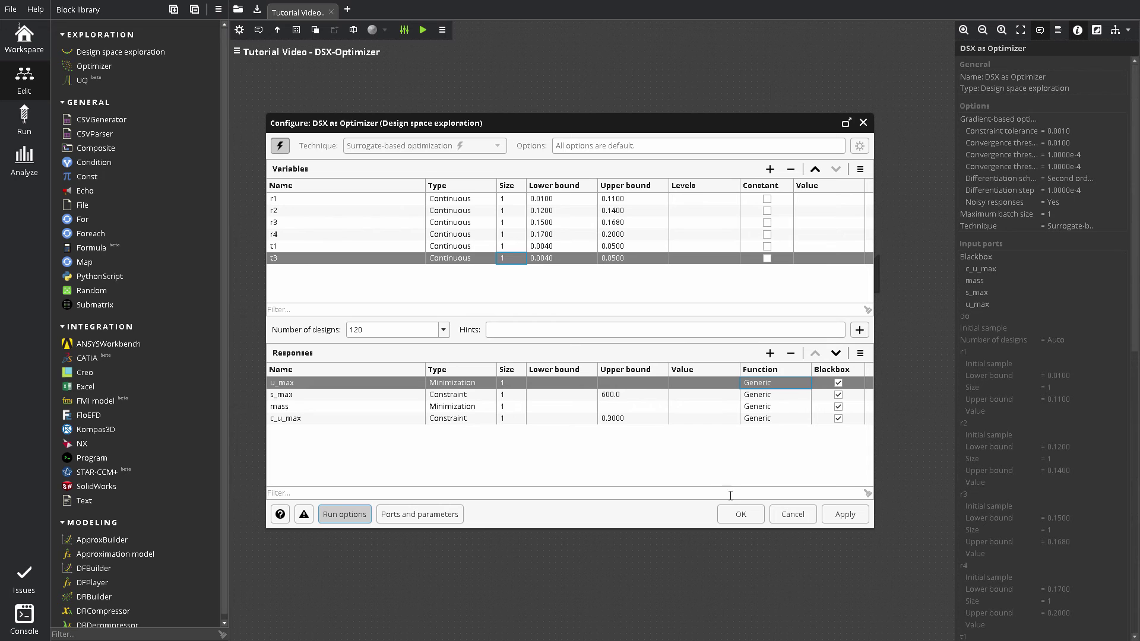
pyautogui.click(740, 515)
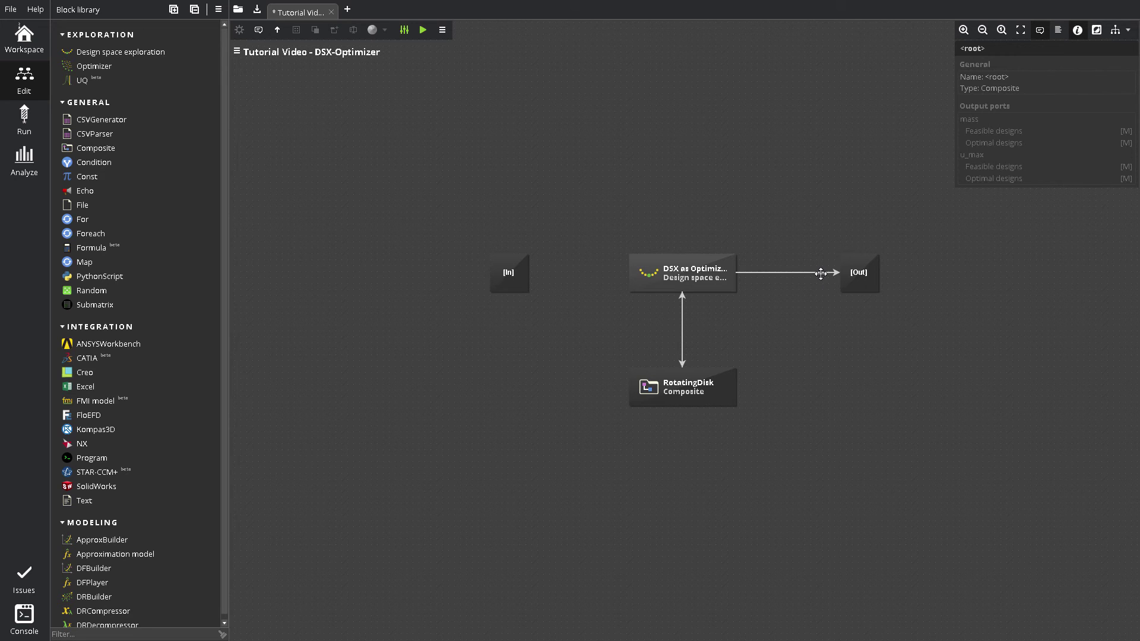
# Run the workflow until it finishes successfully with 120 designs evaluated.
pyautogui.moveTo(821, 273)
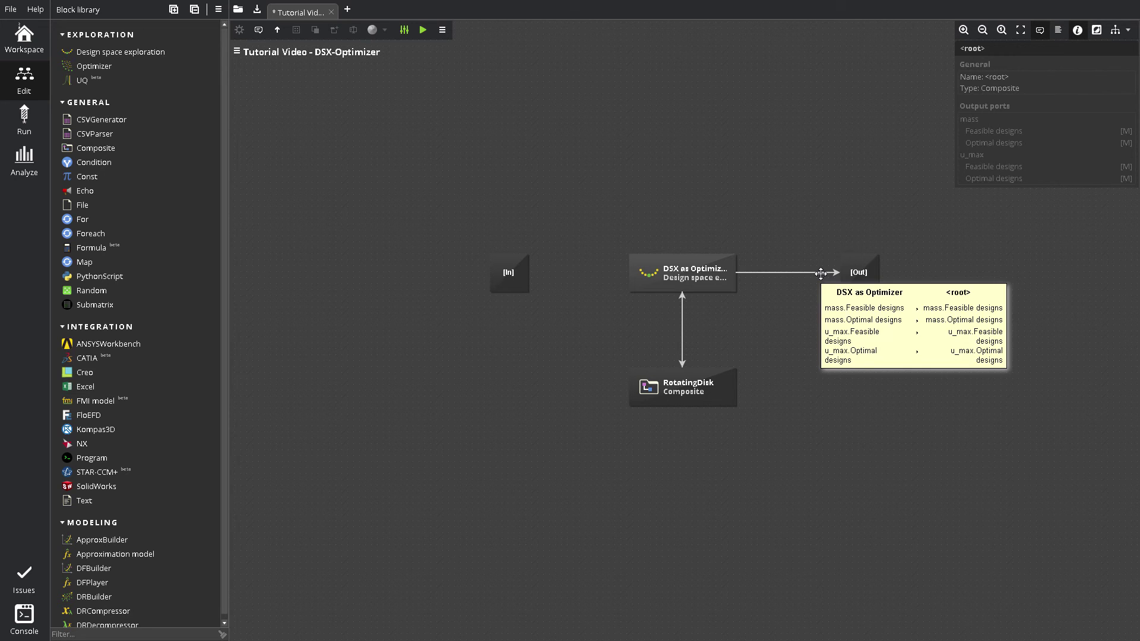
pyautogui.click(423, 31)
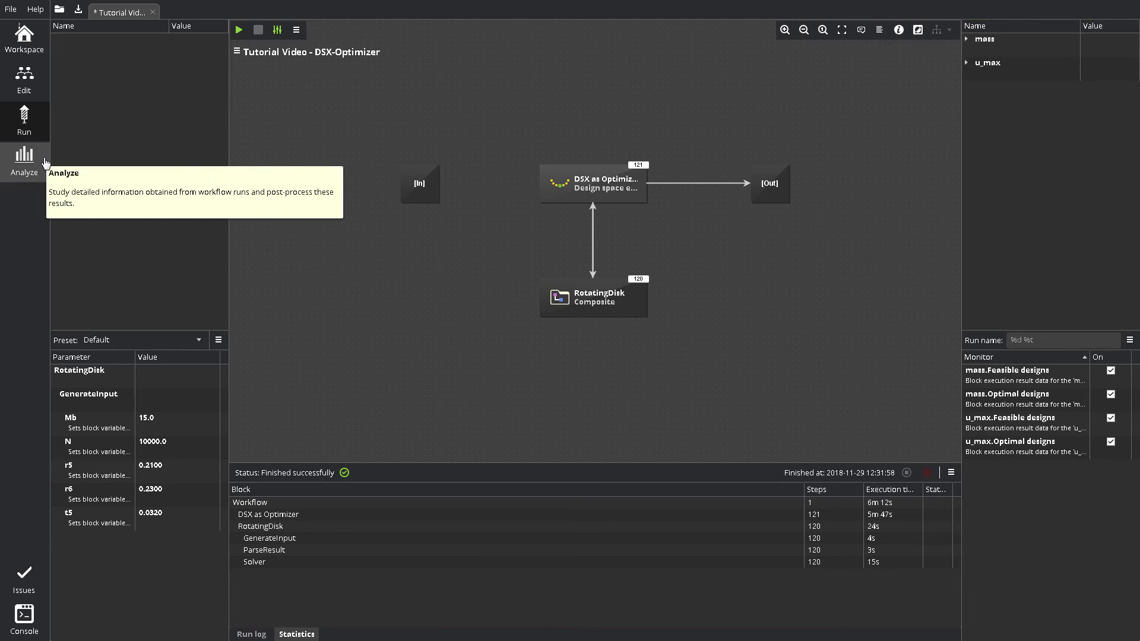
# Switch the DSX technique to Latin hypercube sampling and rerun the workflow.
pyautogui.click(30, 91)
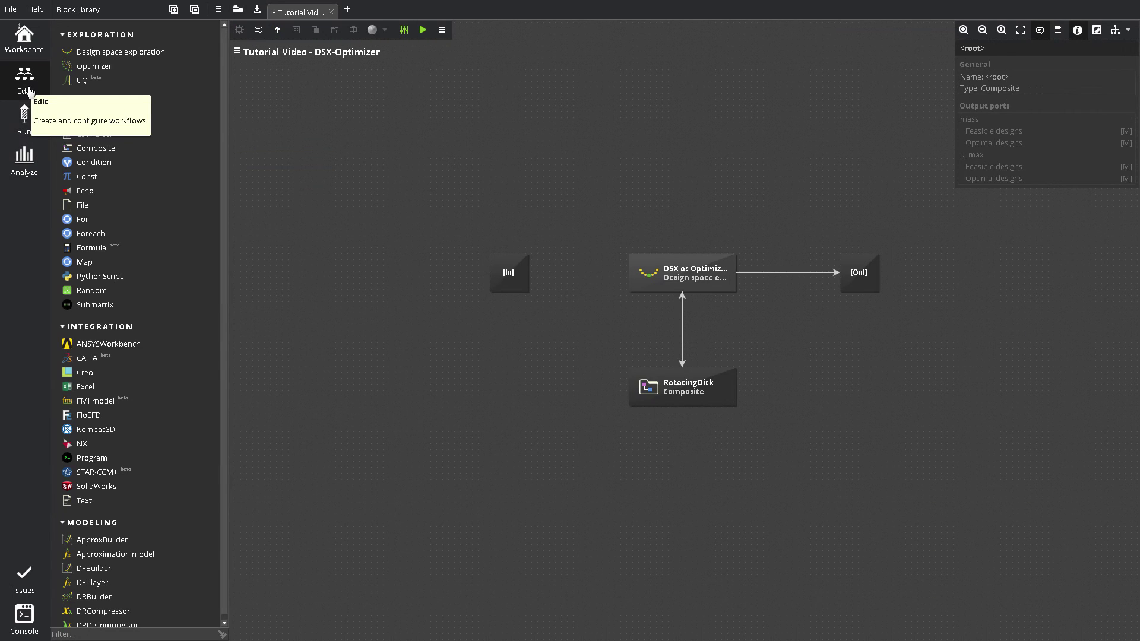
pyautogui.click(724, 275)
pyautogui.doubleClick(723, 275)
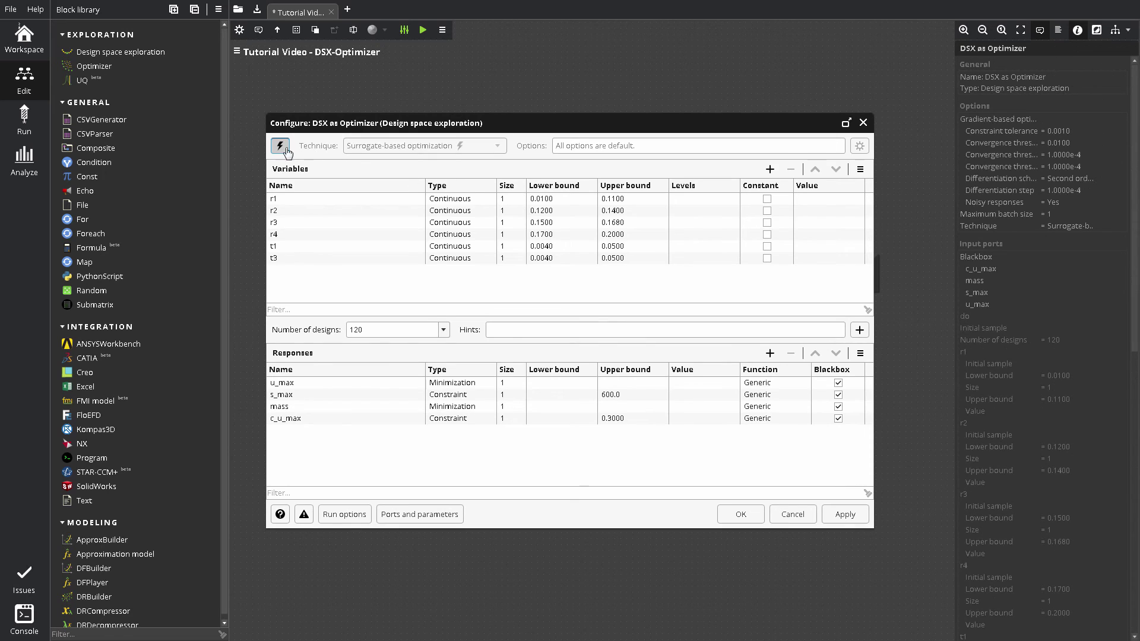
pyautogui.click(496, 146)
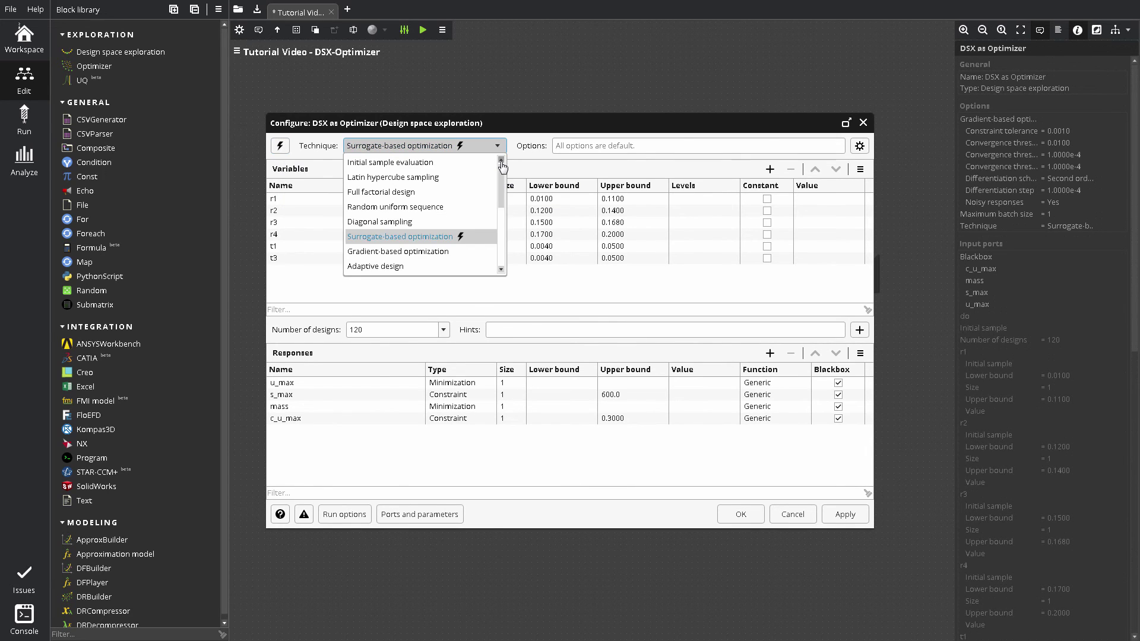
pyautogui.click(473, 177)
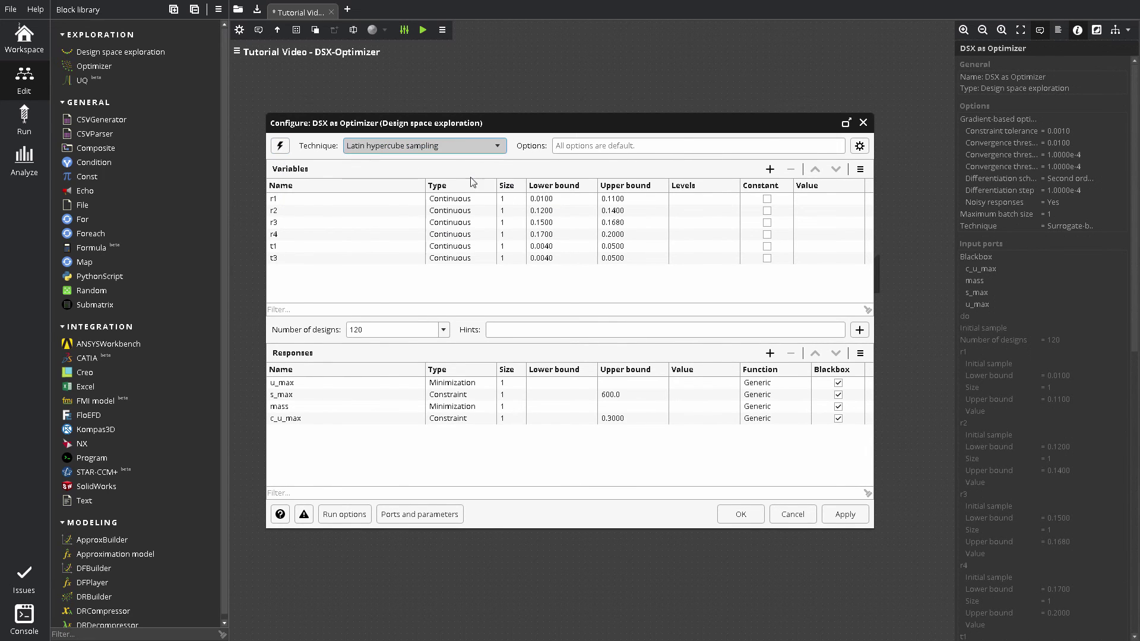
pyautogui.click(725, 514)
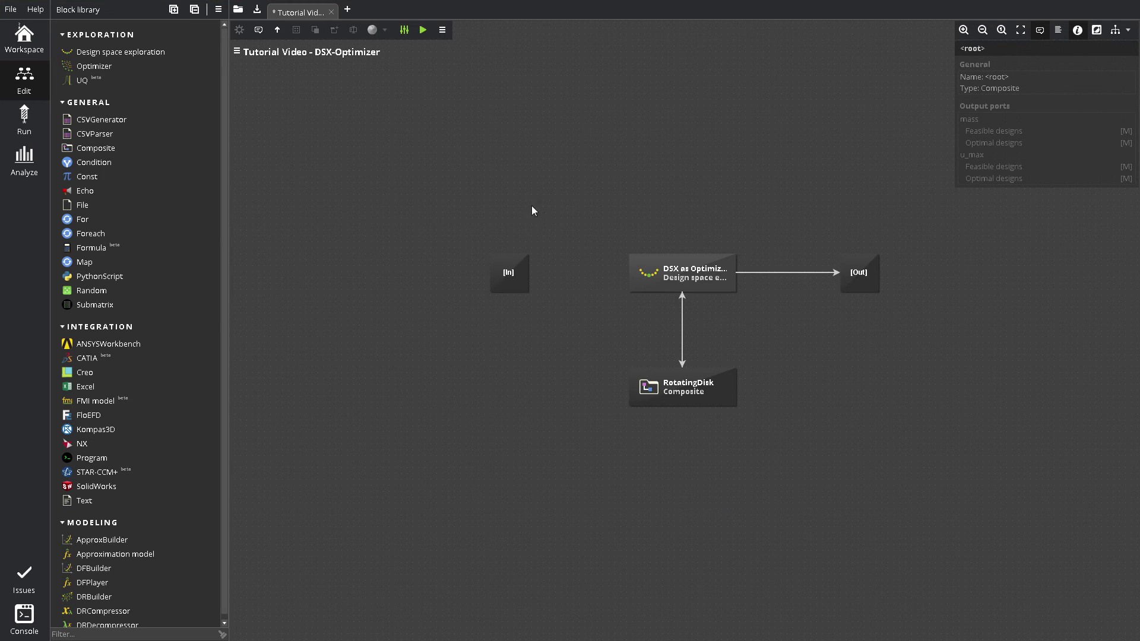
pyautogui.click(423, 30)
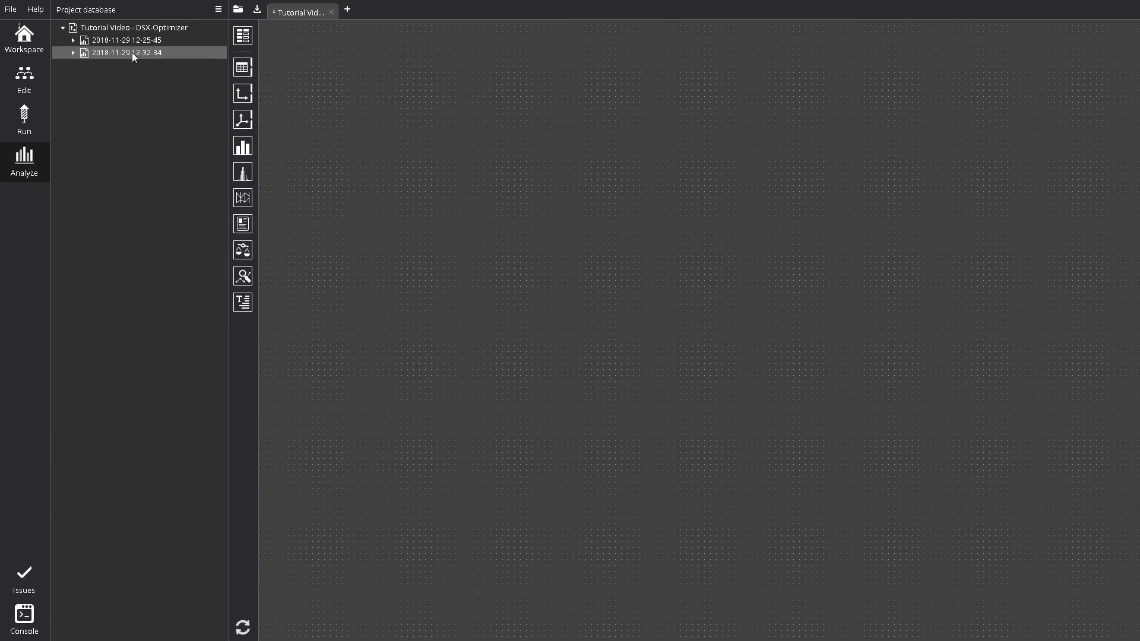
# Put the 12-32-34 run's mass and u_max Feasible designs in a Sample and plot them in 2D.
pyautogui.doubleClick(127, 91)
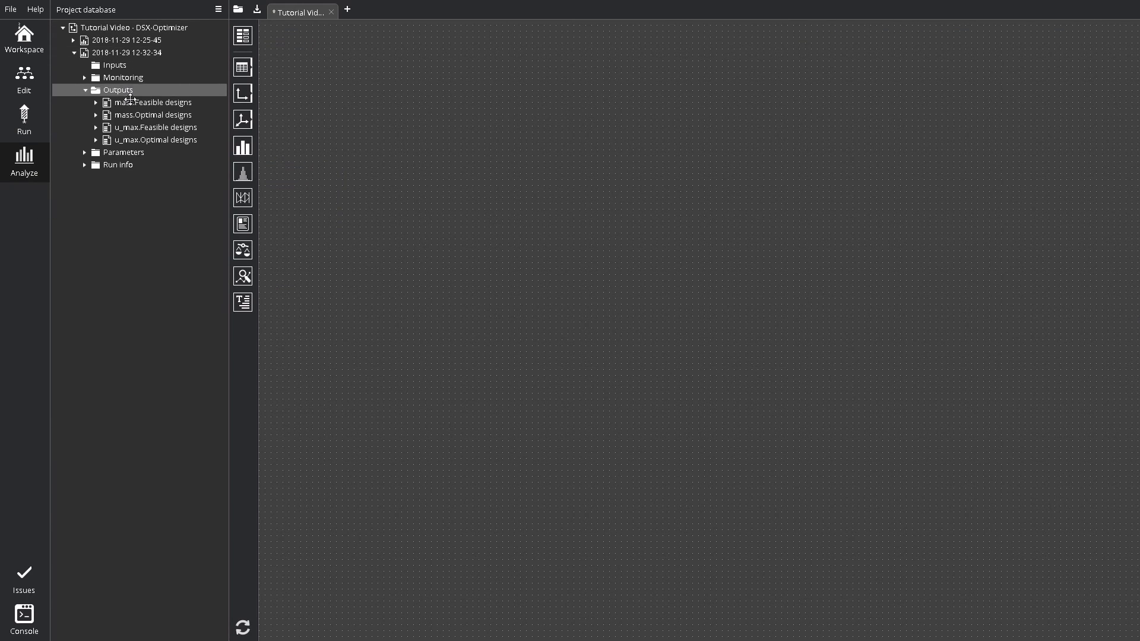
pyautogui.click(131, 102)
pyautogui.keyDown('ctrl'); pyautogui.click(145, 128); pyautogui.keyUp('ctrl')
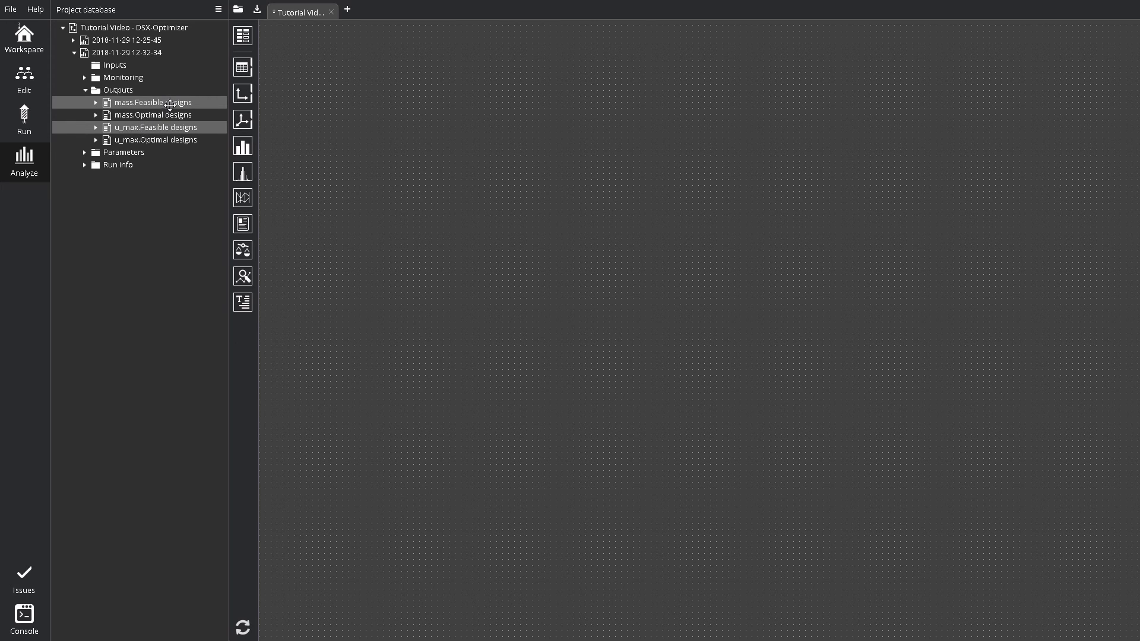
pyautogui.moveTo(436, 91); pyautogui.dragTo(461, 84)
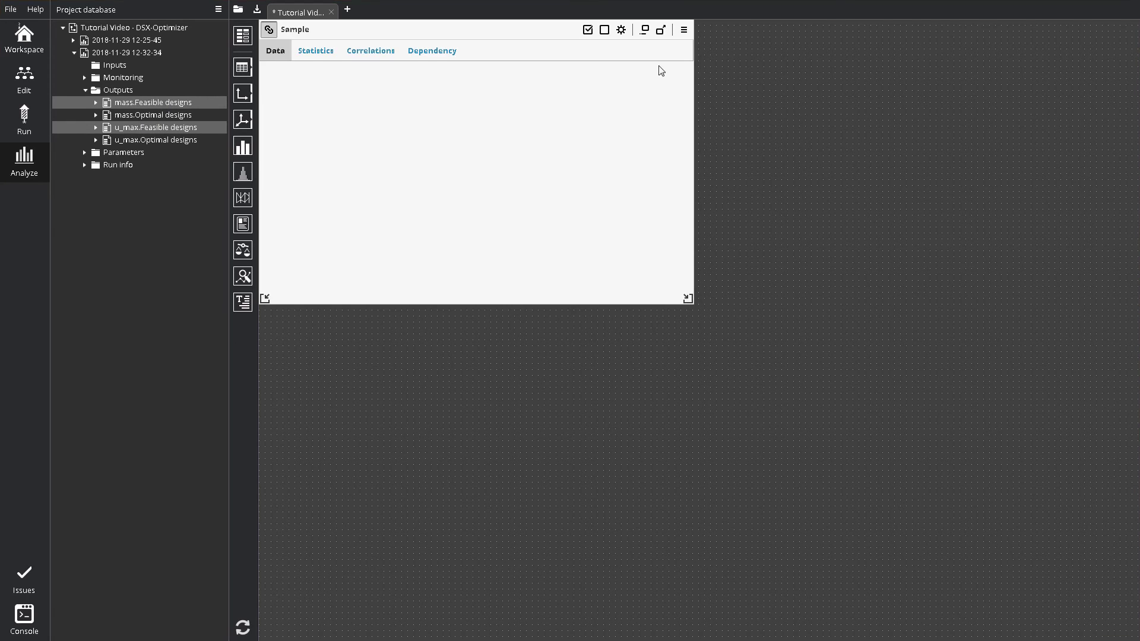
pyautogui.scroll(-1, 694, 150)
pyautogui.moveTo(694, 150); pyautogui.dragTo(701, 63)
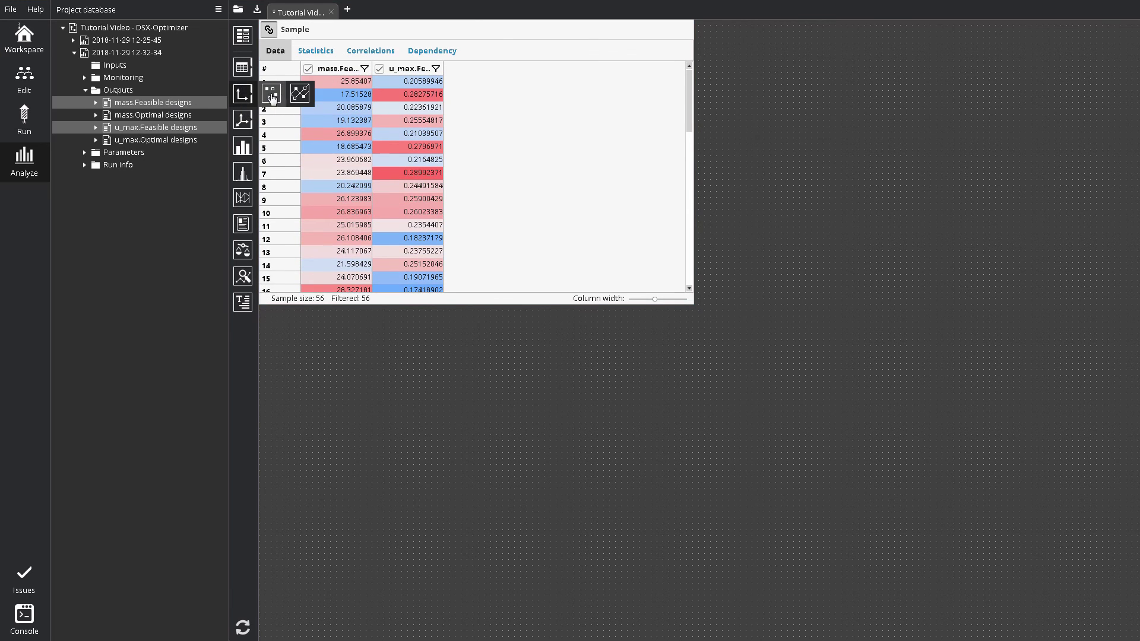
pyautogui.click(273, 98)
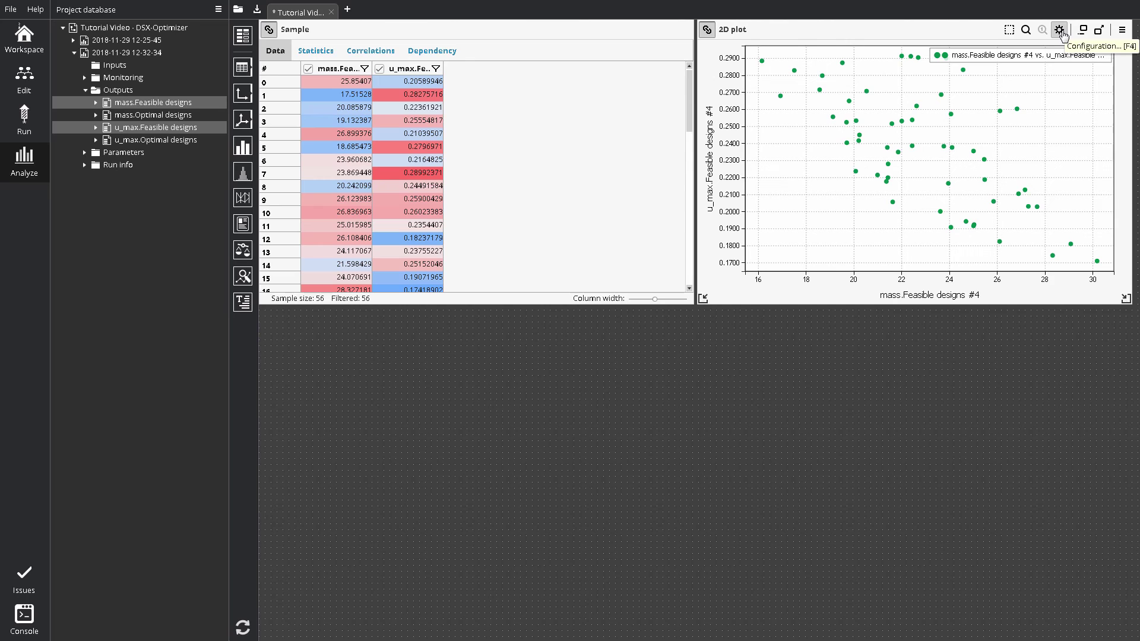
# Add a second plot dataset of mass.Optimal designs against u_max.Optimal designs.
pyautogui.click(1122, 30)
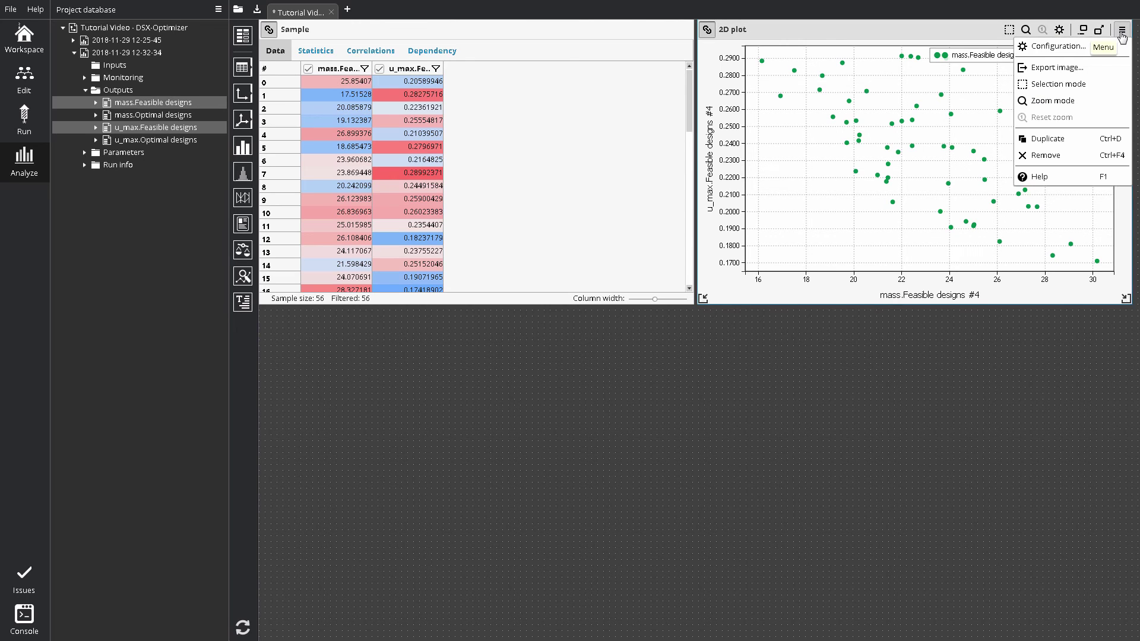
pyautogui.click(1086, 47)
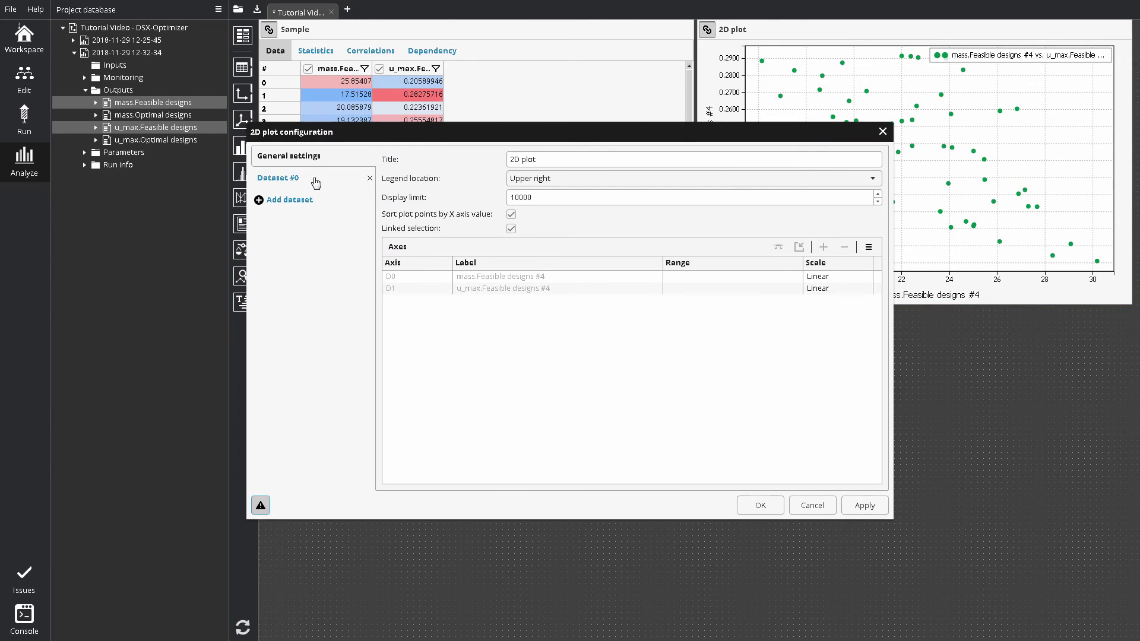
pyautogui.click(312, 178)
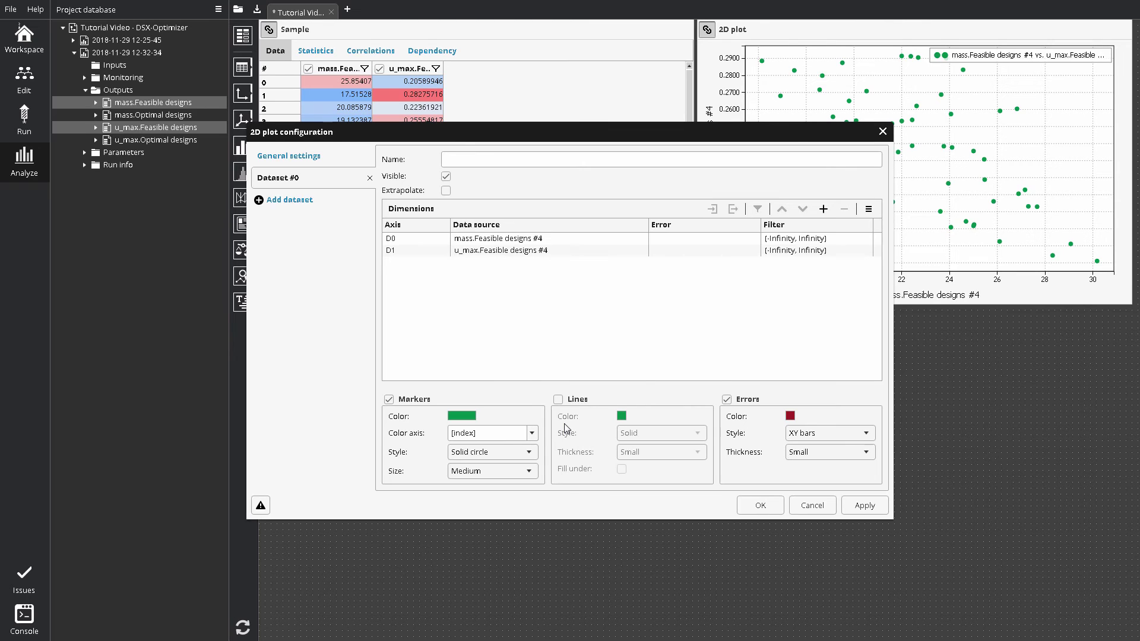
pyautogui.click(302, 202)
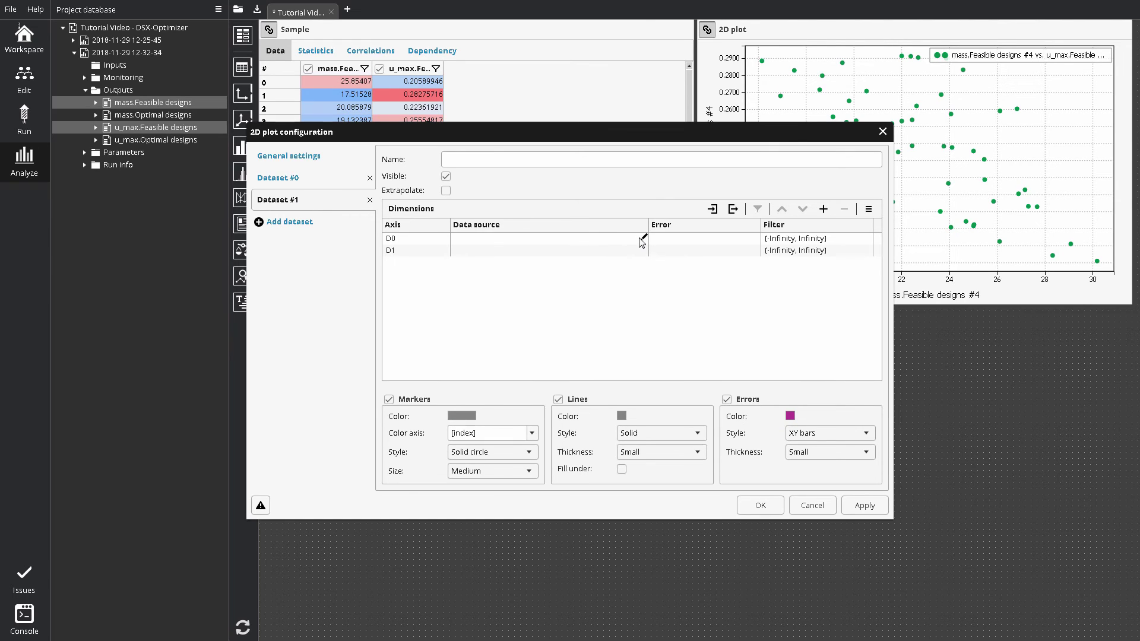
pyautogui.click(645, 240)
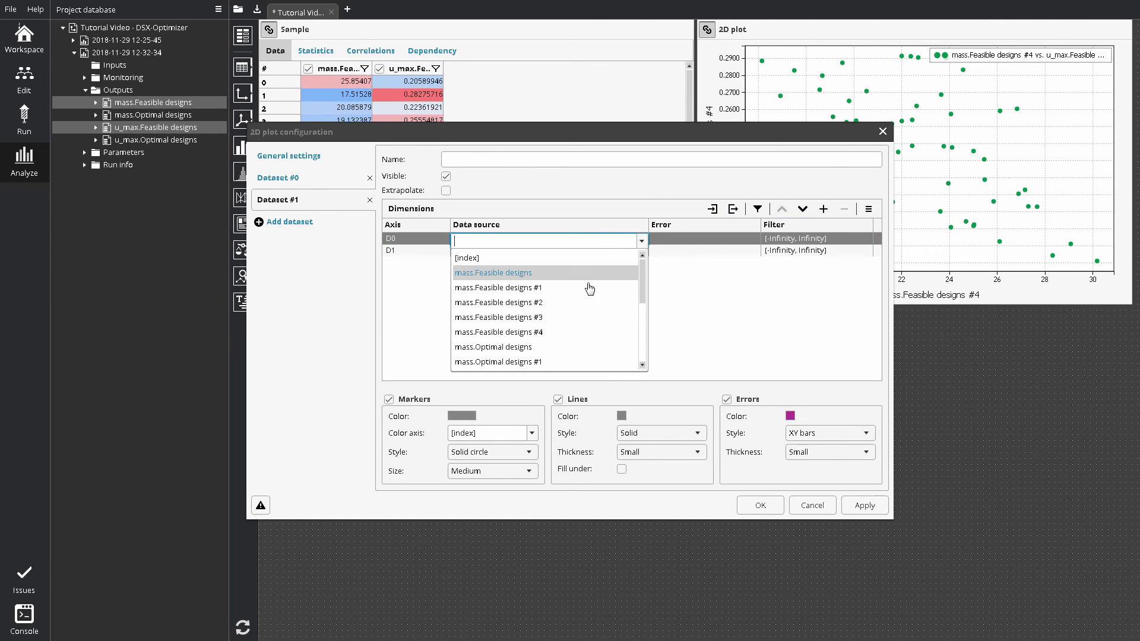
pyautogui.click(573, 348)
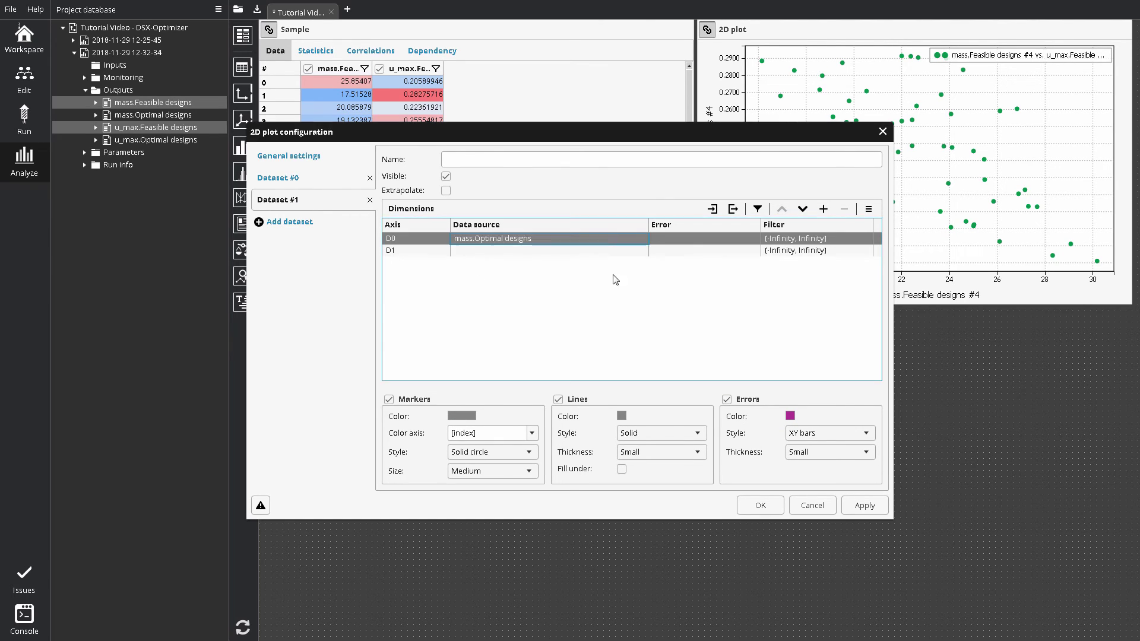
pyautogui.click(642, 253)
pyautogui.moveTo(645, 340); pyautogui.dragTo(644, 360)
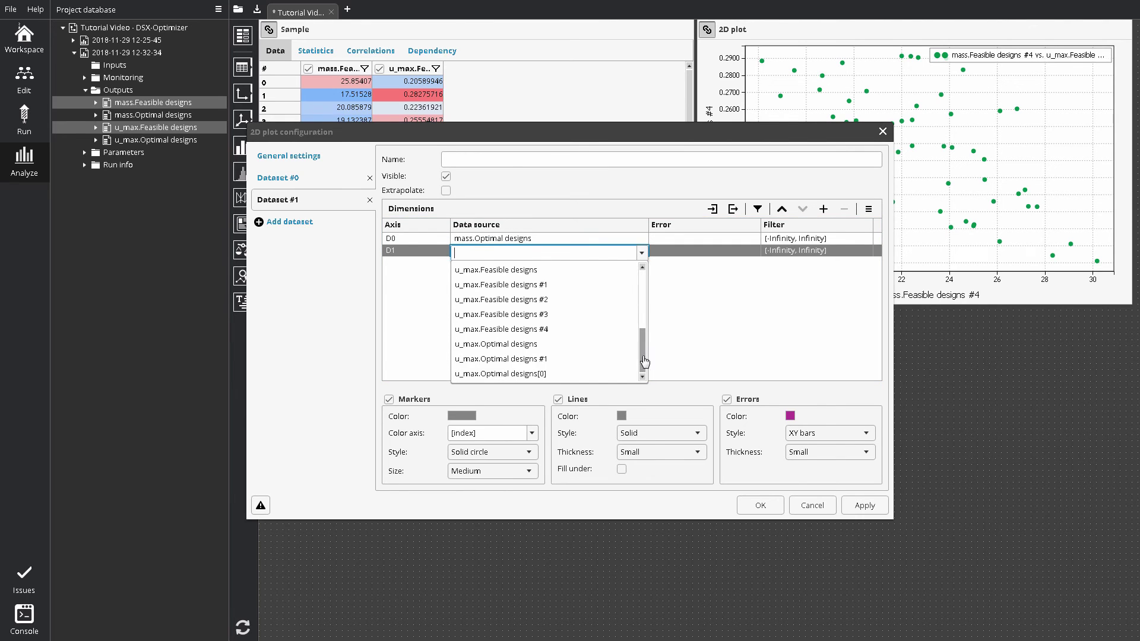
pyautogui.click(560, 346)
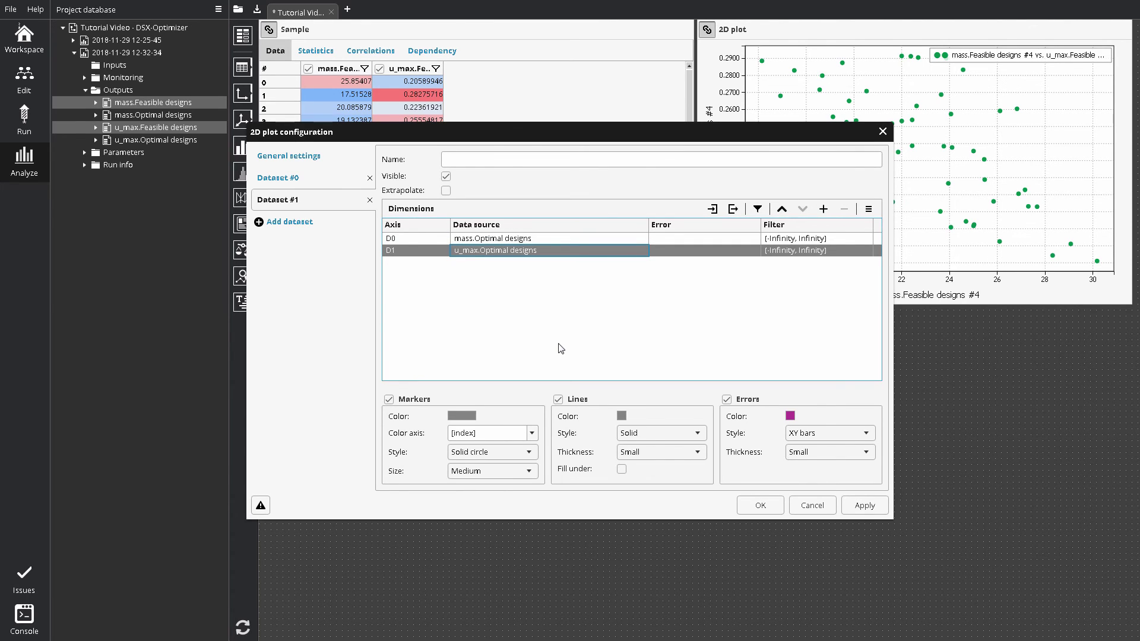
# Title the plot 'Latyn Hypercube sampling' and apply the settings.
pyautogui.click(318, 161)
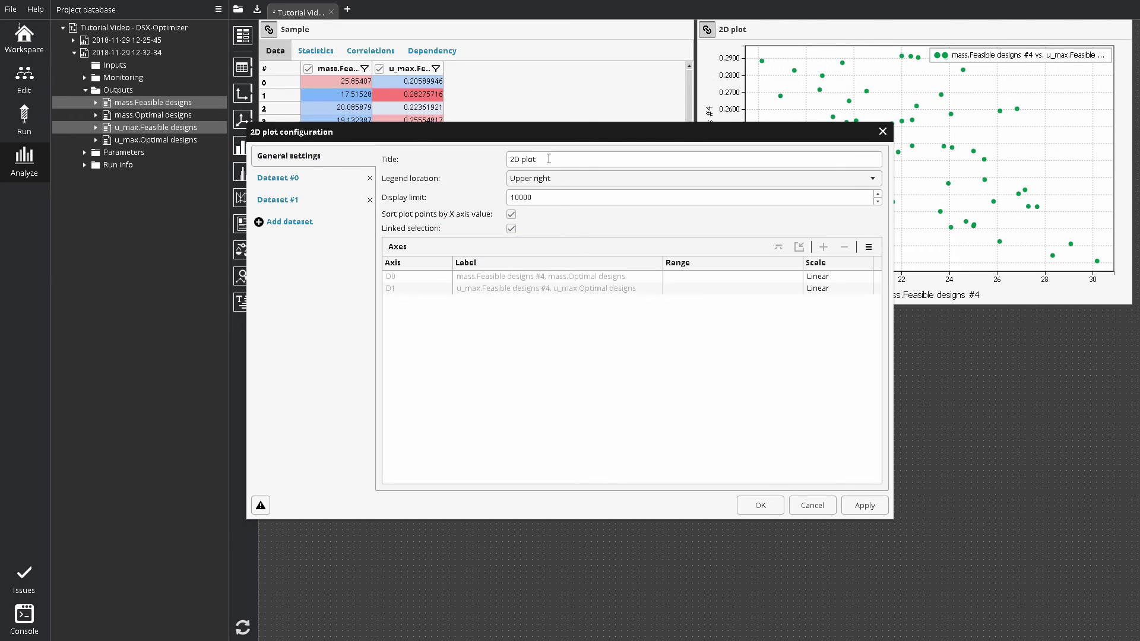
pyautogui.moveTo(549, 159); pyautogui.dragTo(510, 159)
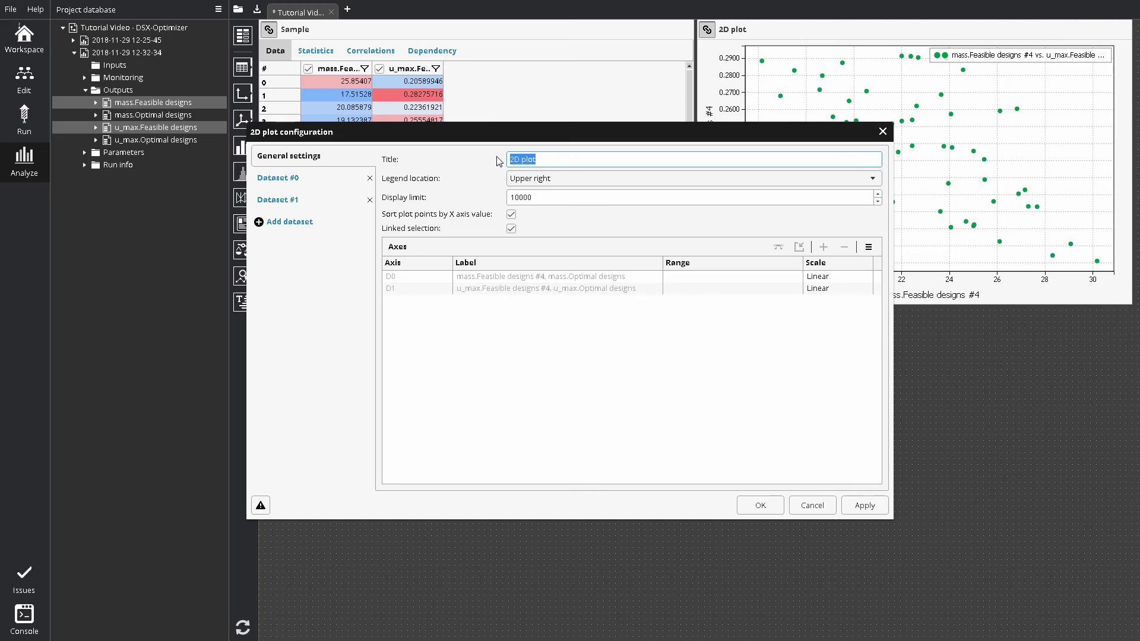
pyautogui.write('Latyn Hypercube sampling')
pyautogui.click(760, 504)
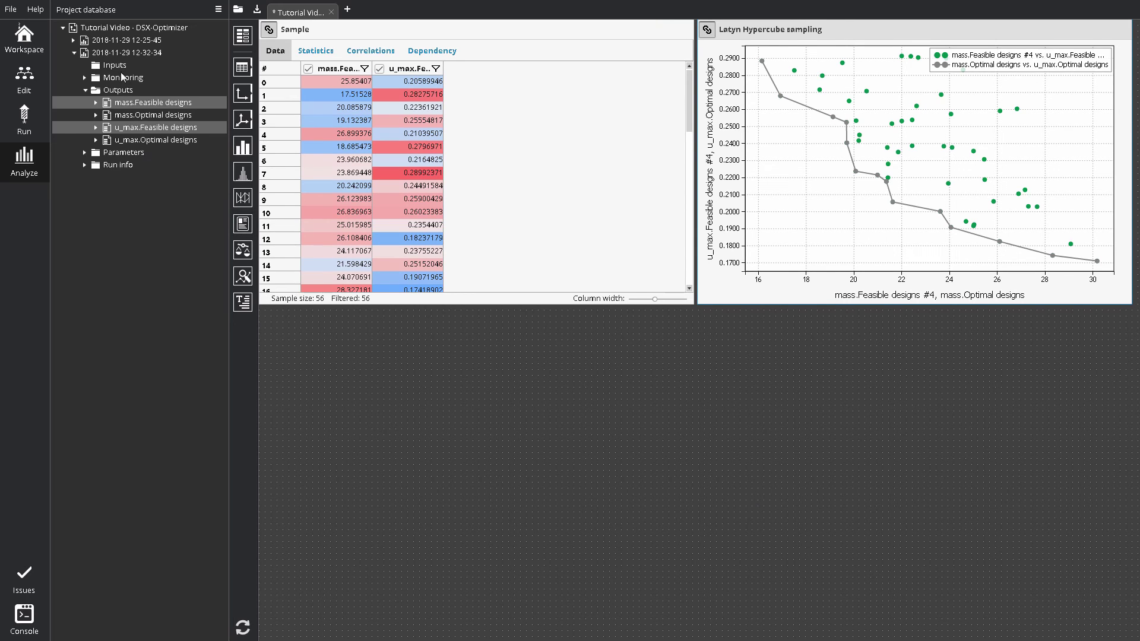
# Add the 12-25-45 run's mass and u_max Feasible designs to the Sample table.
pyautogui.doubleClick(132, 41)
pyautogui.doubleClick(120, 78)
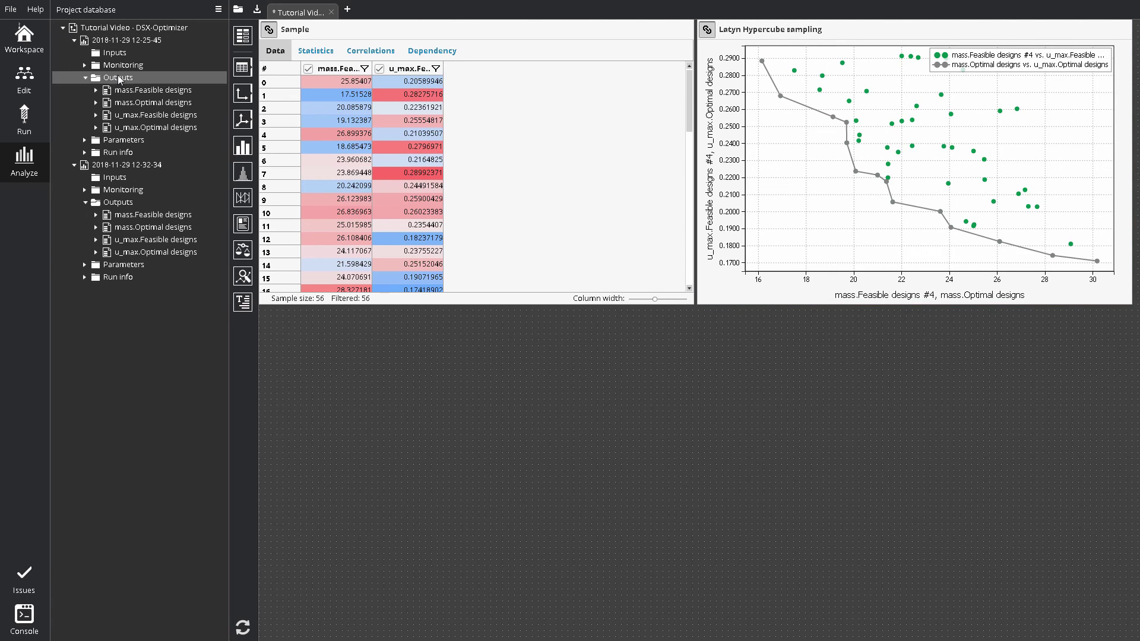
pyautogui.click(126, 91)
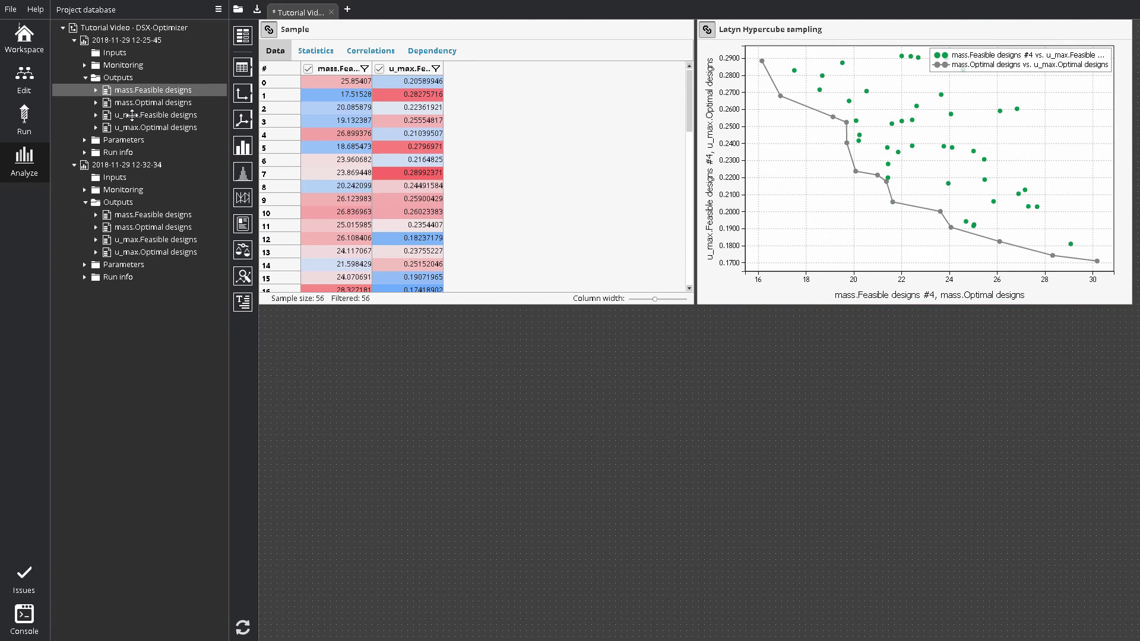
pyautogui.keyDown('ctrl'); pyautogui.click(130, 115); pyautogui.keyUp('ctrl')
pyautogui.moveTo(141, 95); pyautogui.dragTo(497, 94)
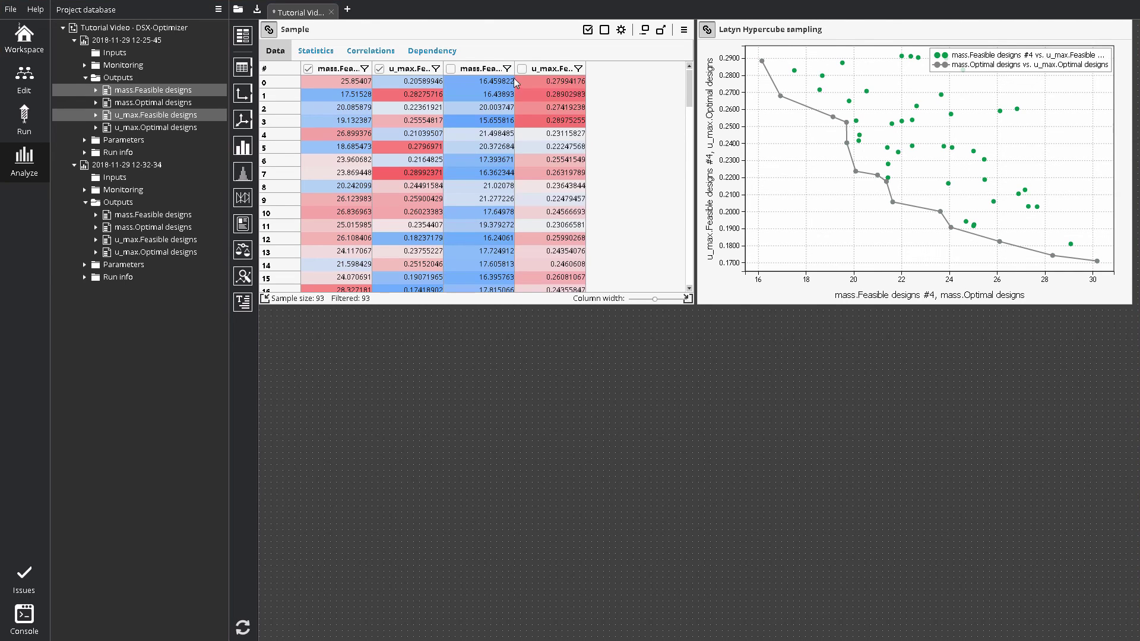
# Select the second run's mass and u_max columns for a 2D plot.
pyautogui.click(522, 69)
pyautogui.click(451, 69)
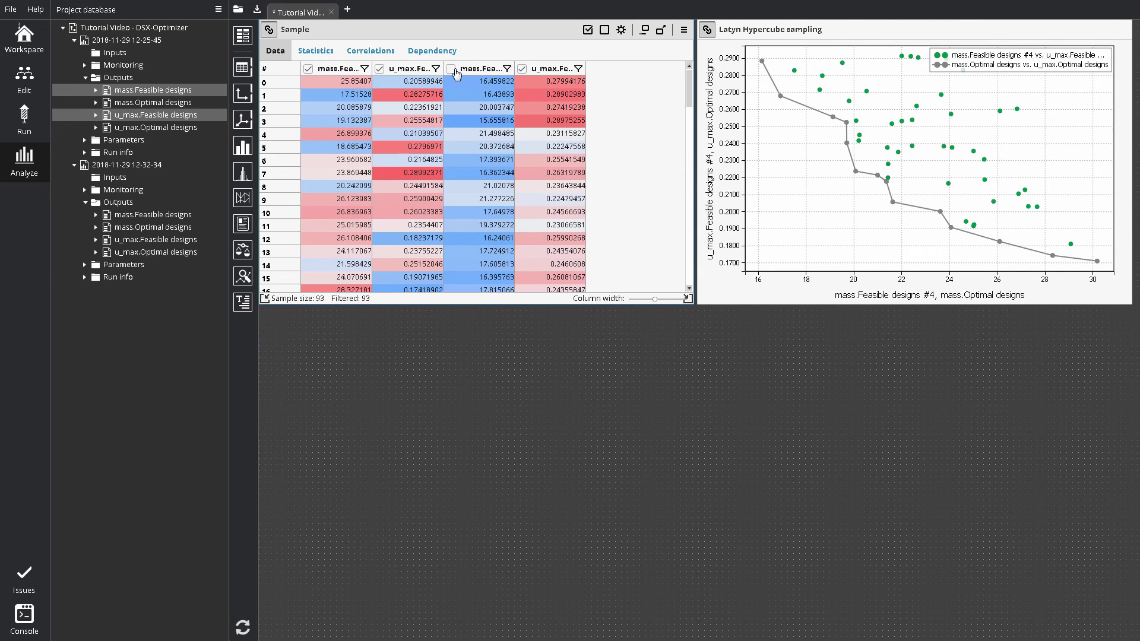
pyautogui.click(379, 69)
pyautogui.click(309, 69)
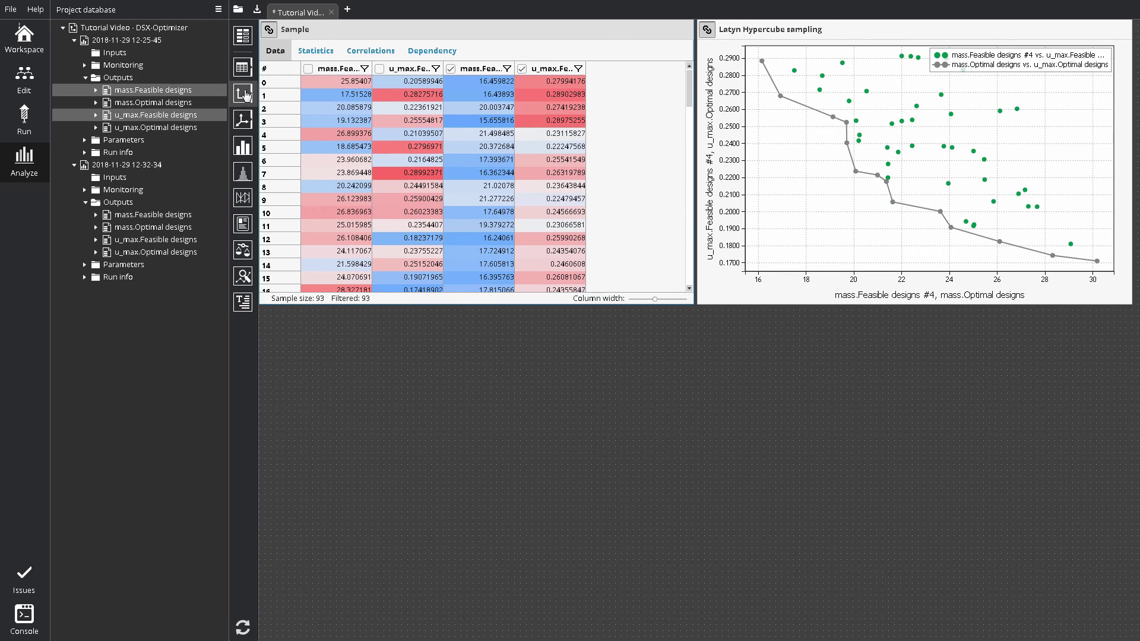
# Create a scatter plot and add a dataset of mass.Optimal designs #1 versus u_max.Optimal designs #1.
pyautogui.click(271, 93)
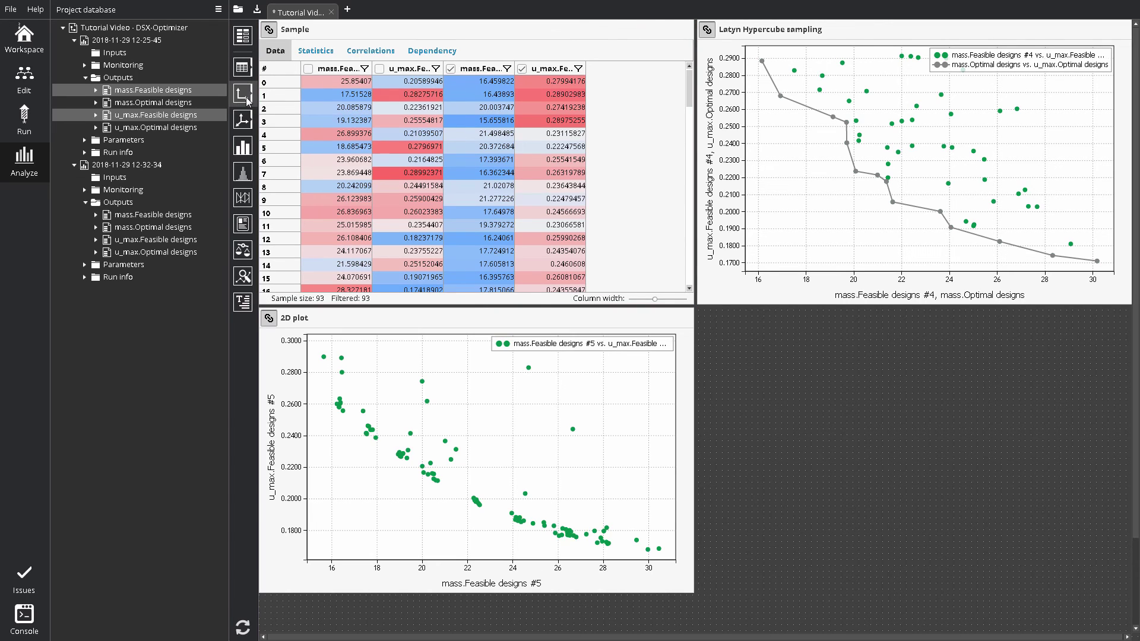
pyautogui.click(621, 317)
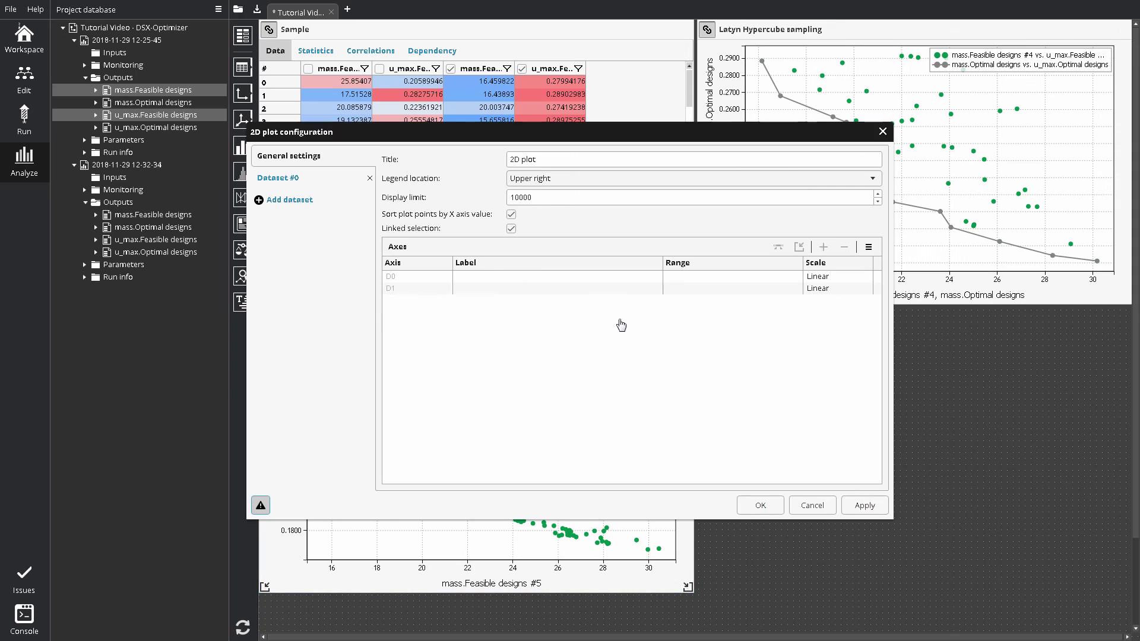
pyautogui.click(306, 200)
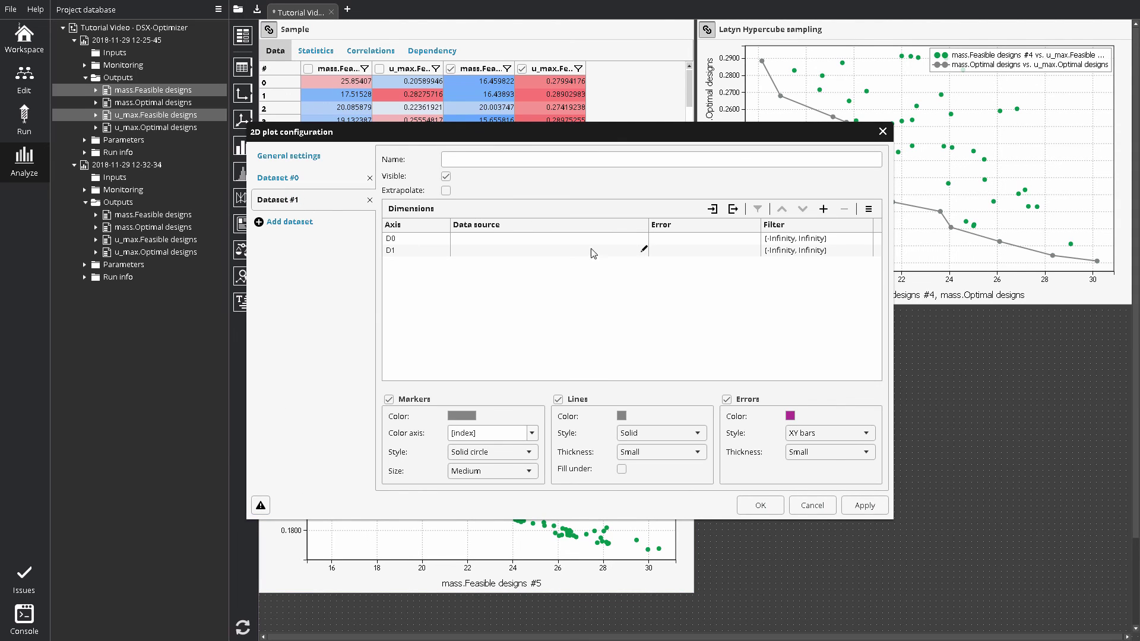
pyautogui.click(643, 240)
pyautogui.scroll(-2, 546, 309)
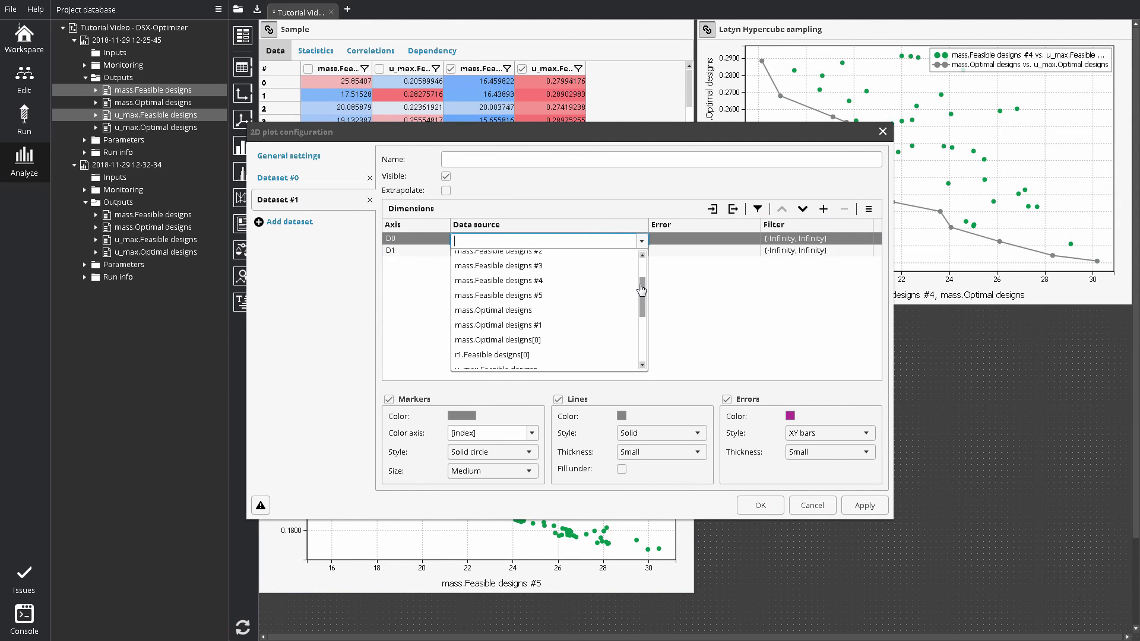
pyautogui.click(555, 326)
pyautogui.click(642, 253)
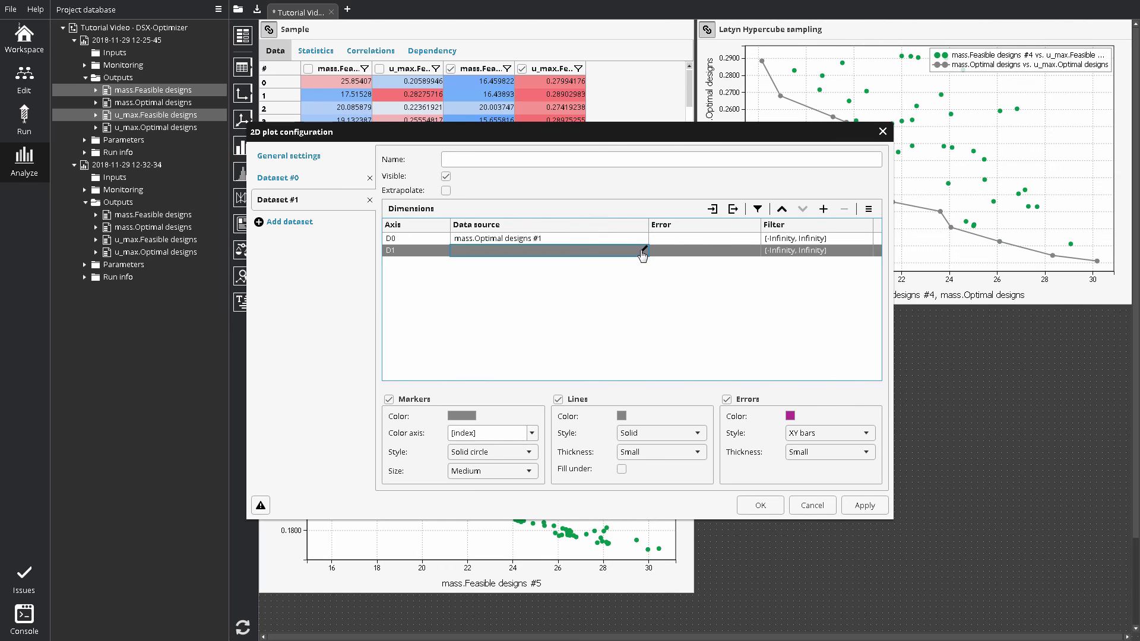
pyautogui.click(642, 253)
pyautogui.moveTo(644, 271); pyautogui.dragTo(644, 339)
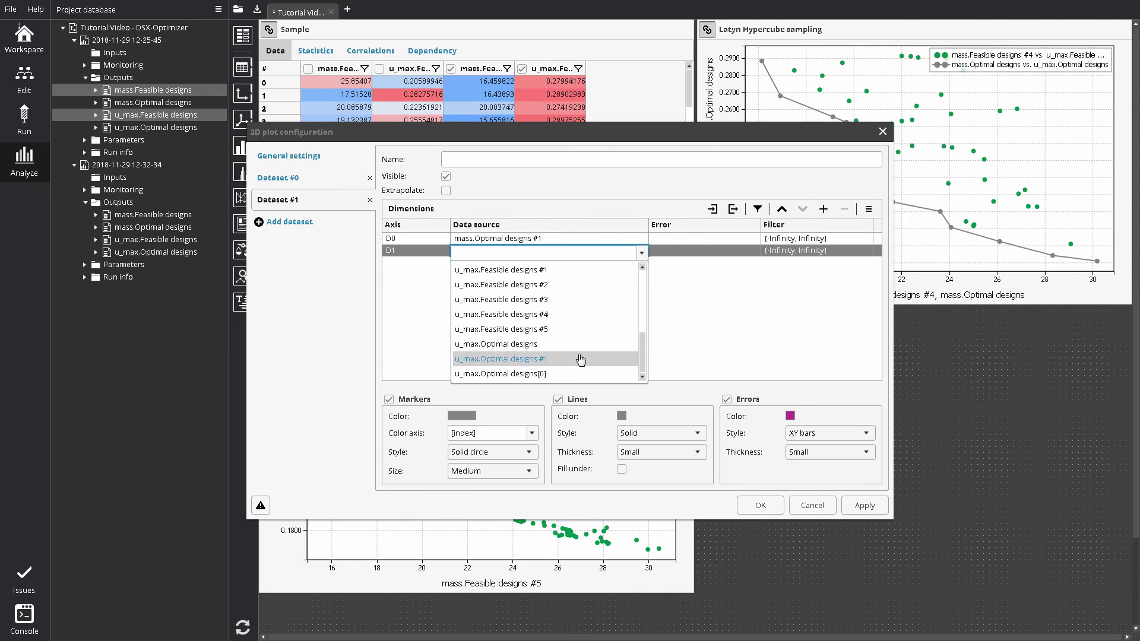
pyautogui.click(562, 363)
# Colour the optimal markers dark red with a blue line, and the feasible markers blue.
pyautogui.click(463, 418)
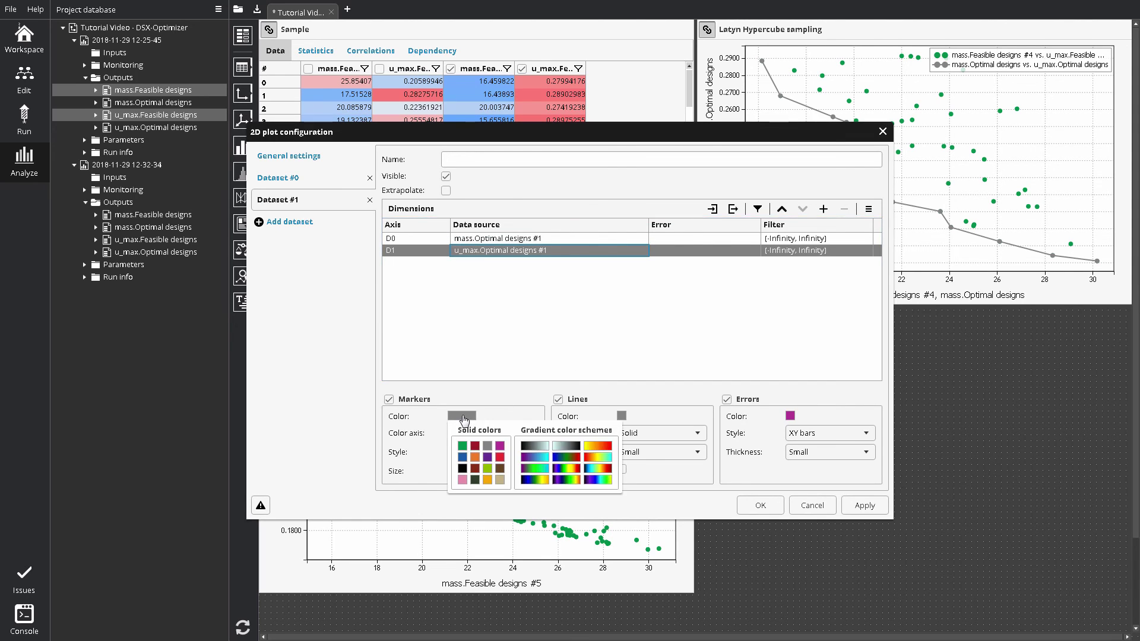
pyautogui.click(476, 447)
pyautogui.click(622, 416)
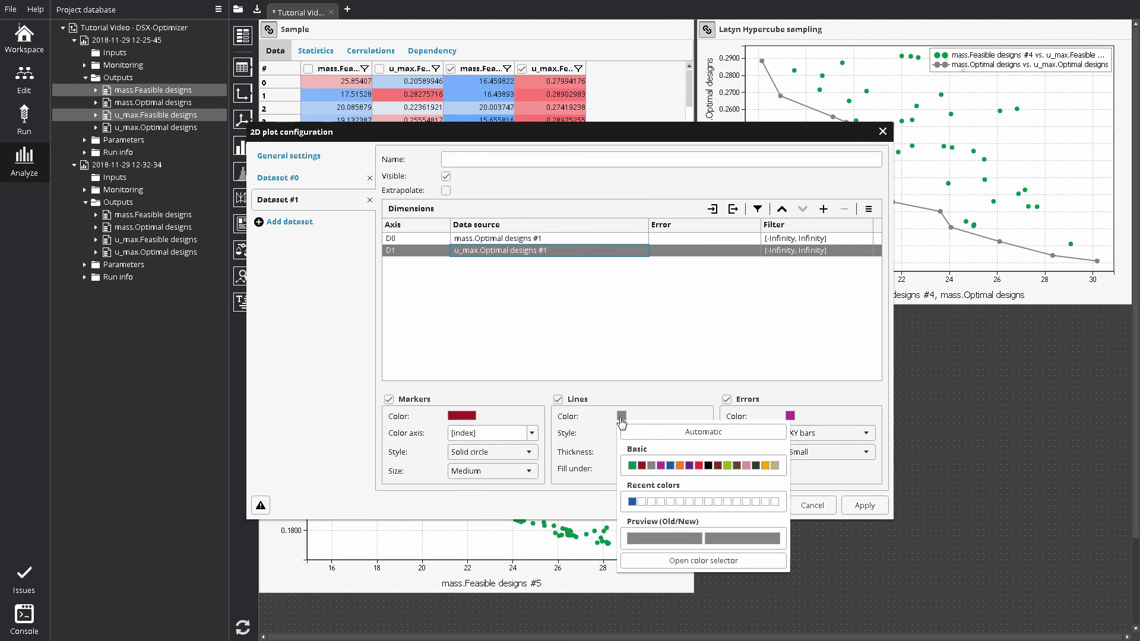
pyautogui.click(632, 502)
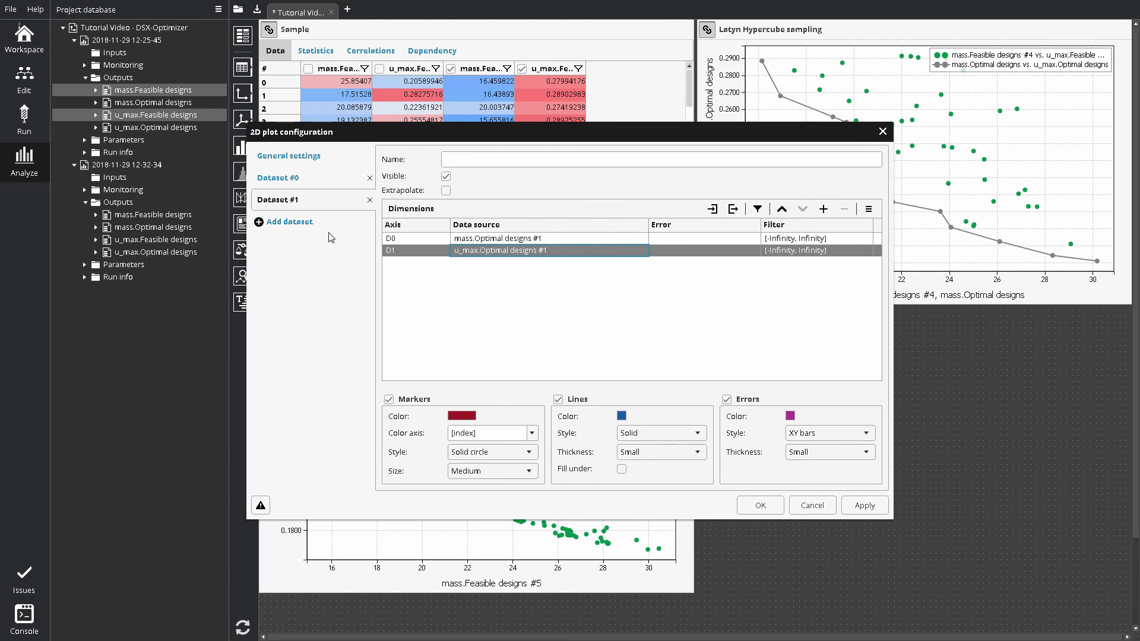
pyautogui.click(295, 179)
pyautogui.click(463, 415)
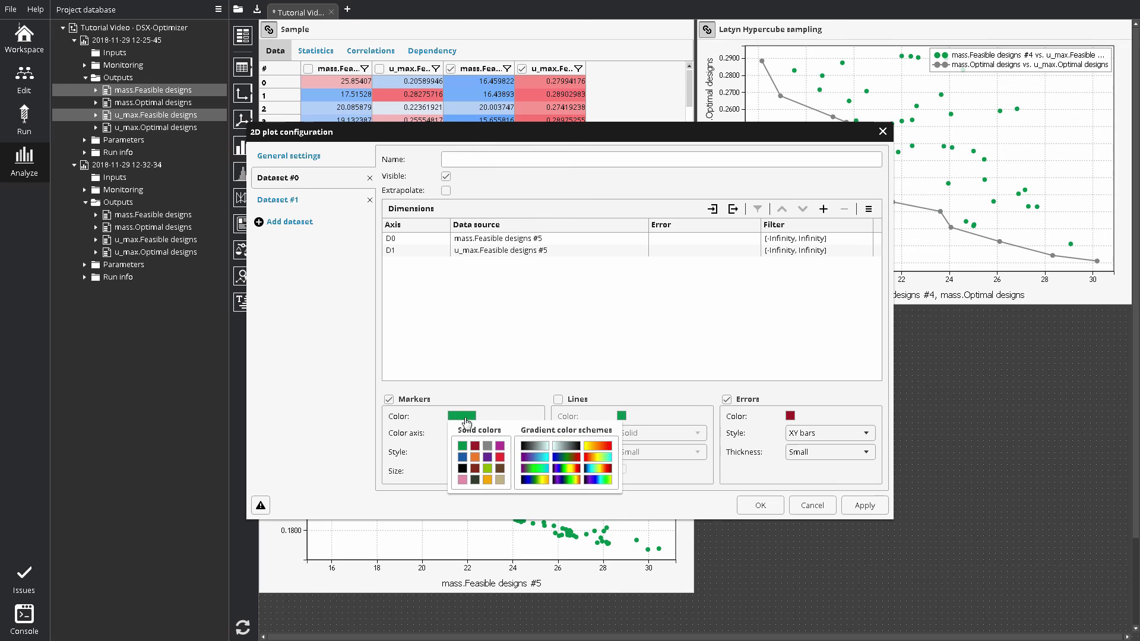
pyautogui.click(463, 461)
# Retitle the plot 'Smart selection'.
pyautogui.click(318, 158)
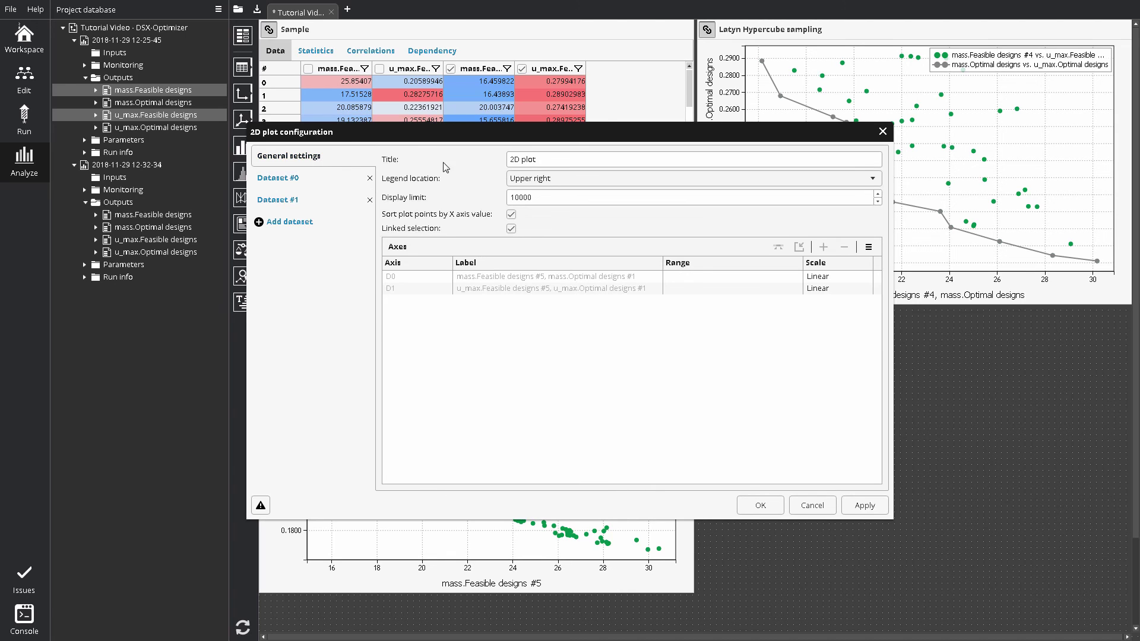
pyautogui.tripleClick(553, 159)
pyautogui.write('S')
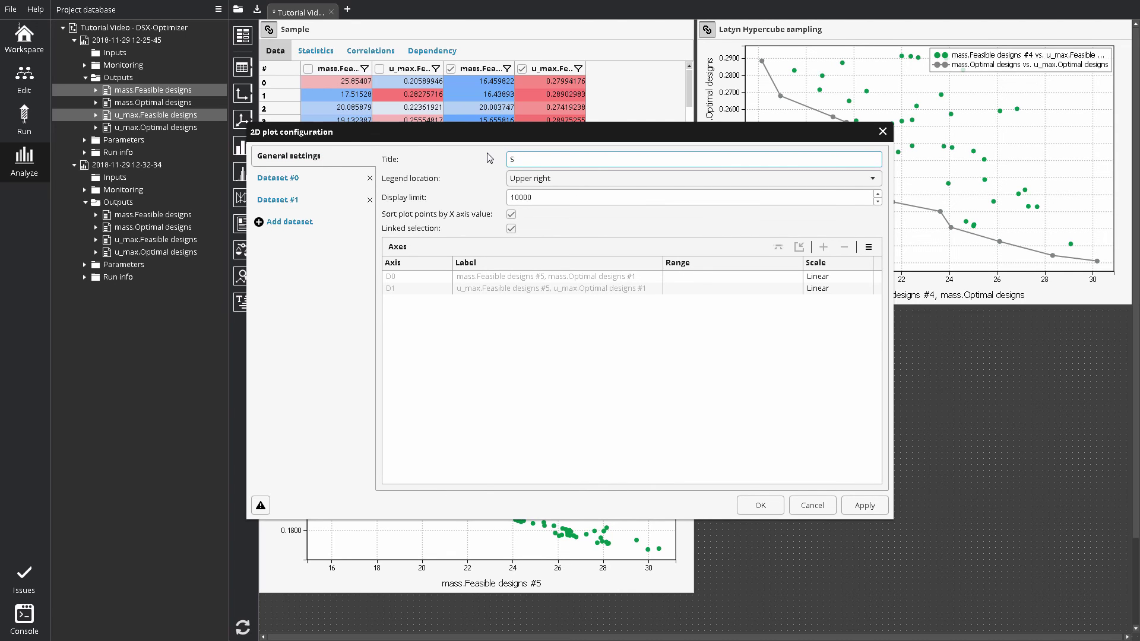
pyautogui.write('mart selection')
# Confirm the Smart selection plot and add a third dataset to the Latyn Hypercube sampling plot.
pyautogui.click(761, 507)
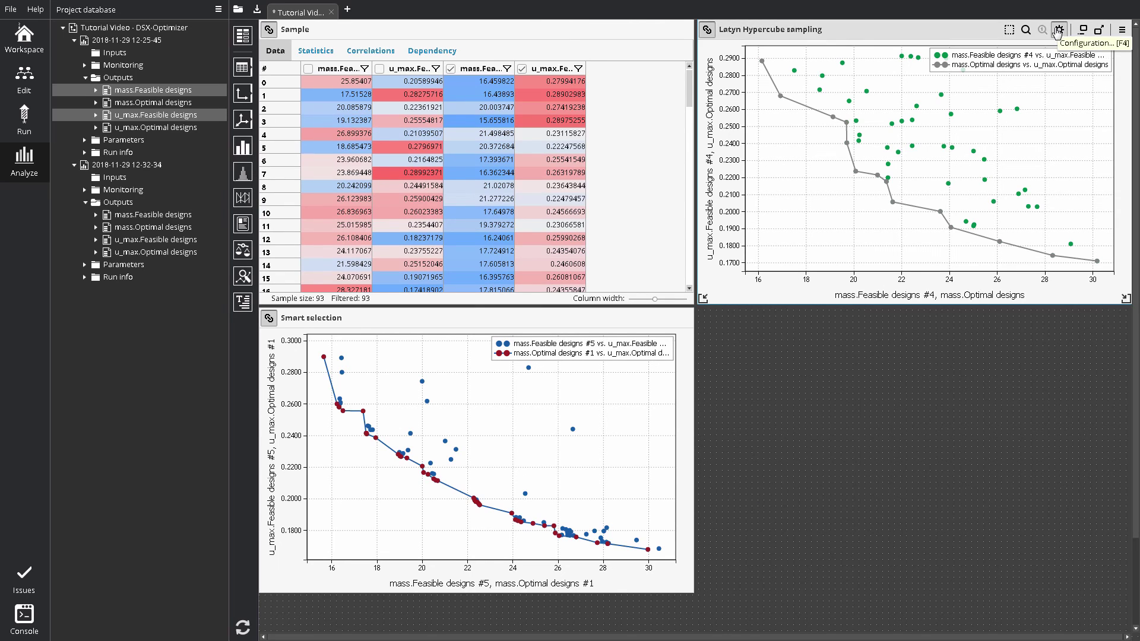
pyautogui.click(1059, 31)
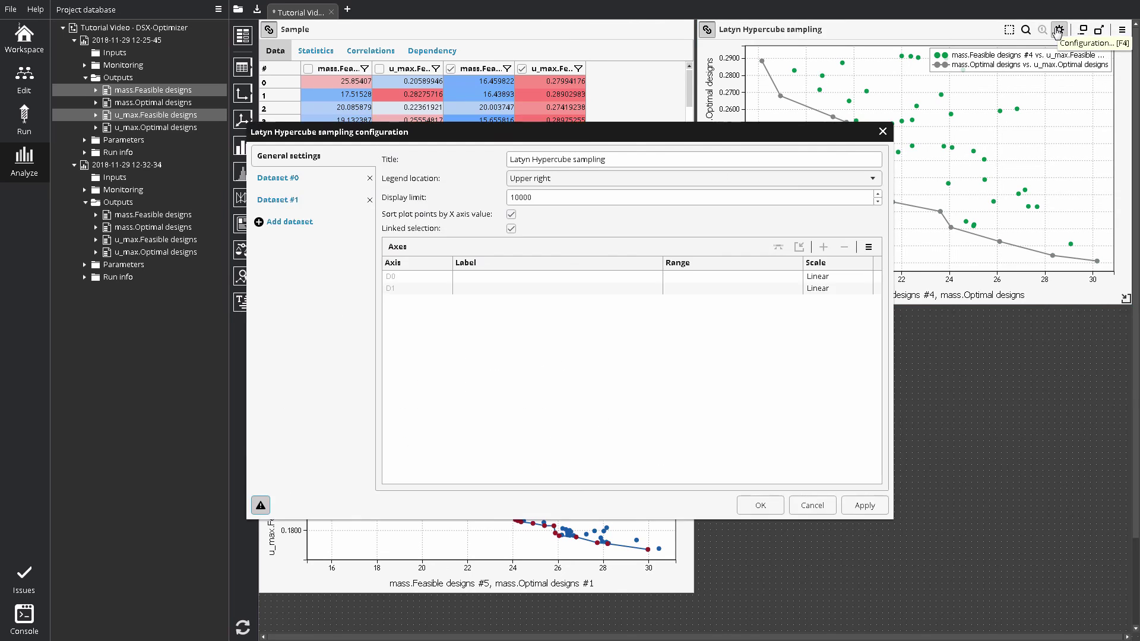
pyautogui.click(291, 222)
# Use mass.Optimal designs #1 as D0 and u_max.Optimal designs #1 as D1 for the new dataset.
pyautogui.click(640, 238)
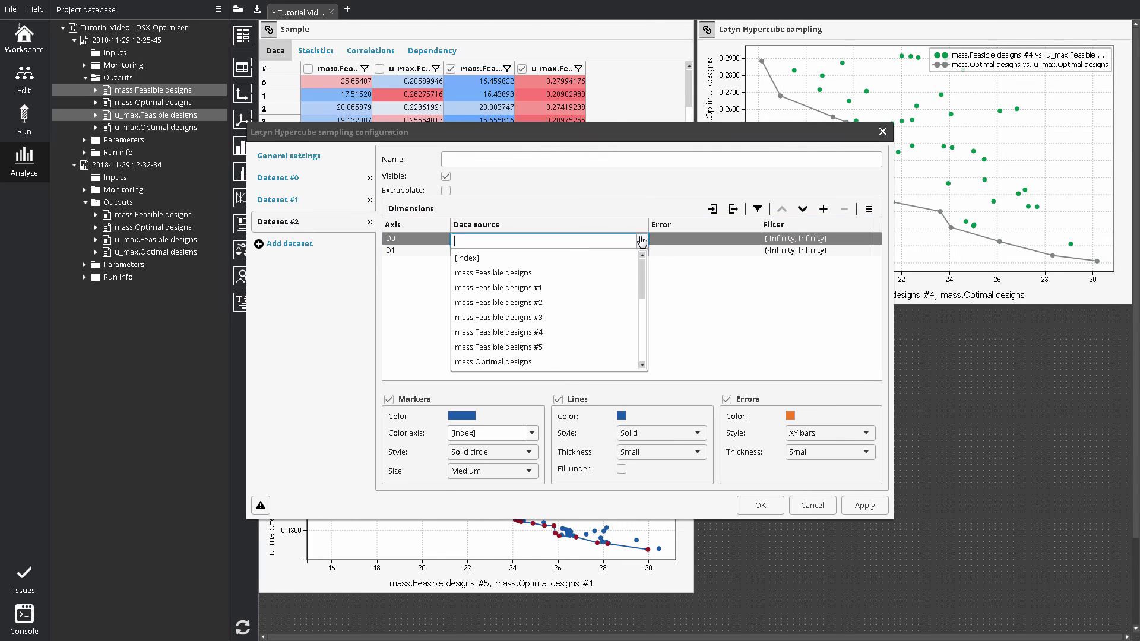
pyautogui.scroll(-2, 611, 300)
pyautogui.click(618, 334)
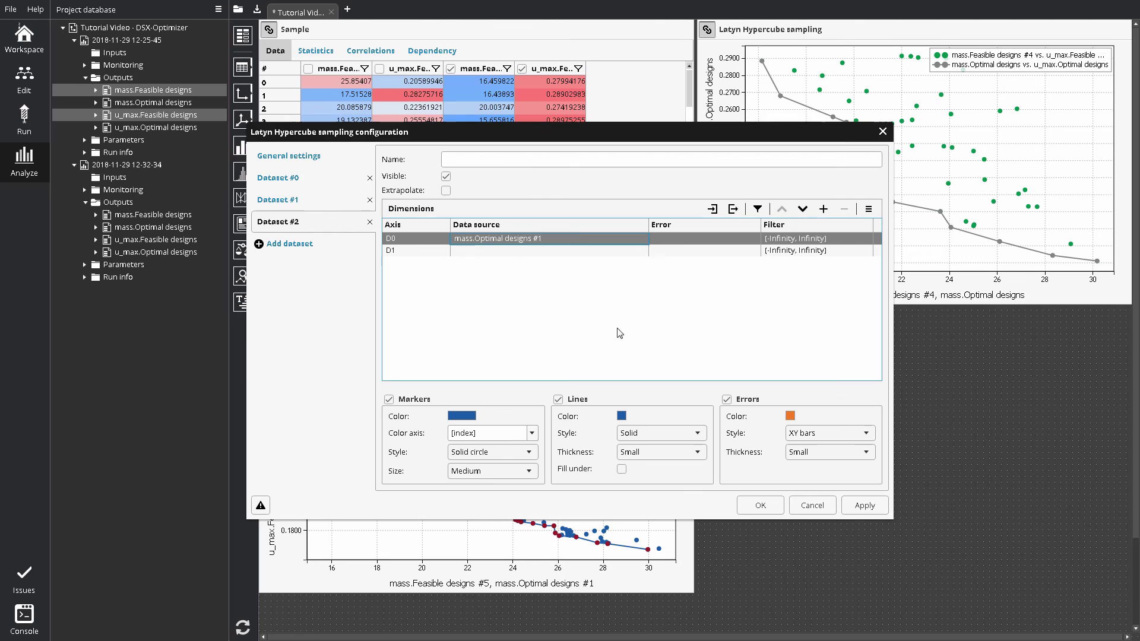
pyautogui.click(645, 251)
pyautogui.scroll(-5, 579, 332)
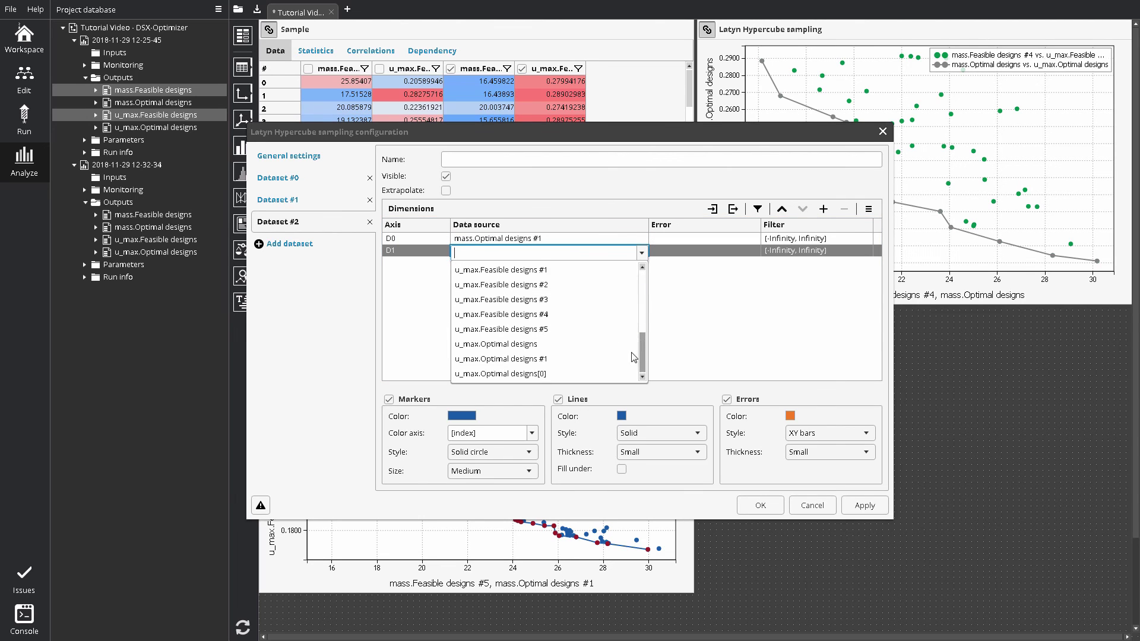
pyautogui.click(579, 364)
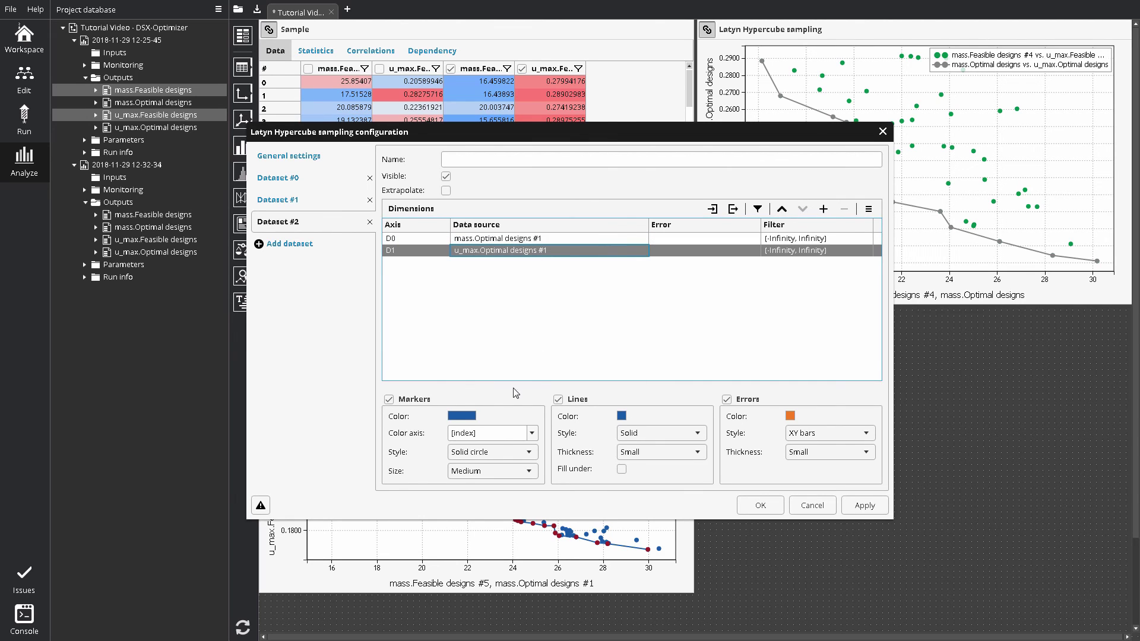
# Give the new dataset dark-red markers and name it 'Pareto frontier by Smart selection'.
pyautogui.click(466, 417)
pyautogui.click(475, 446)
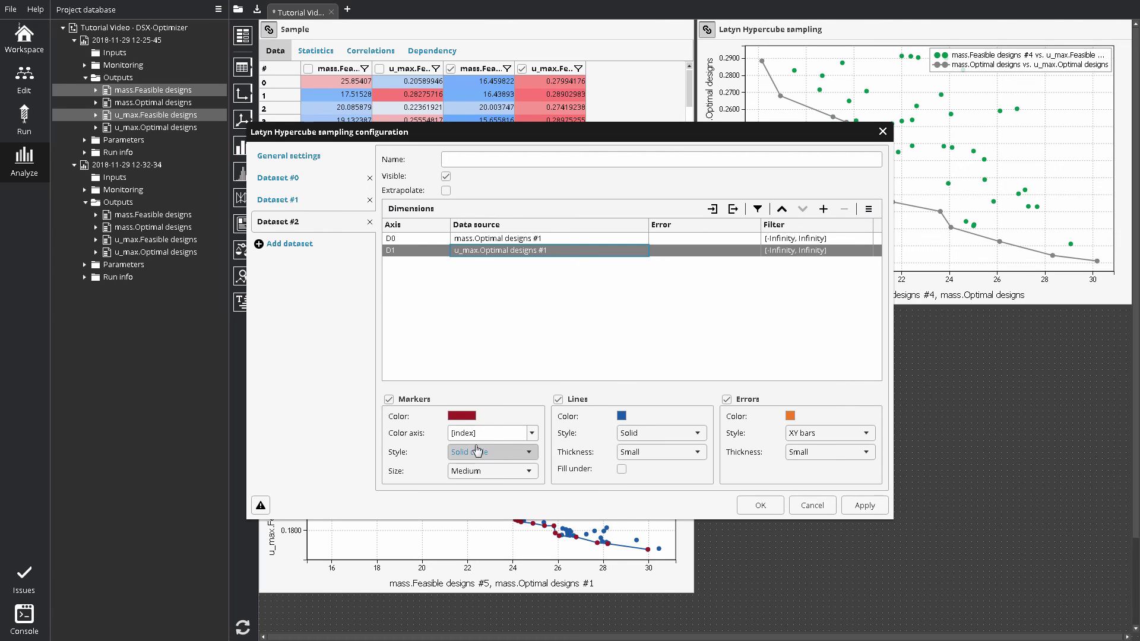
pyautogui.click(477, 158)
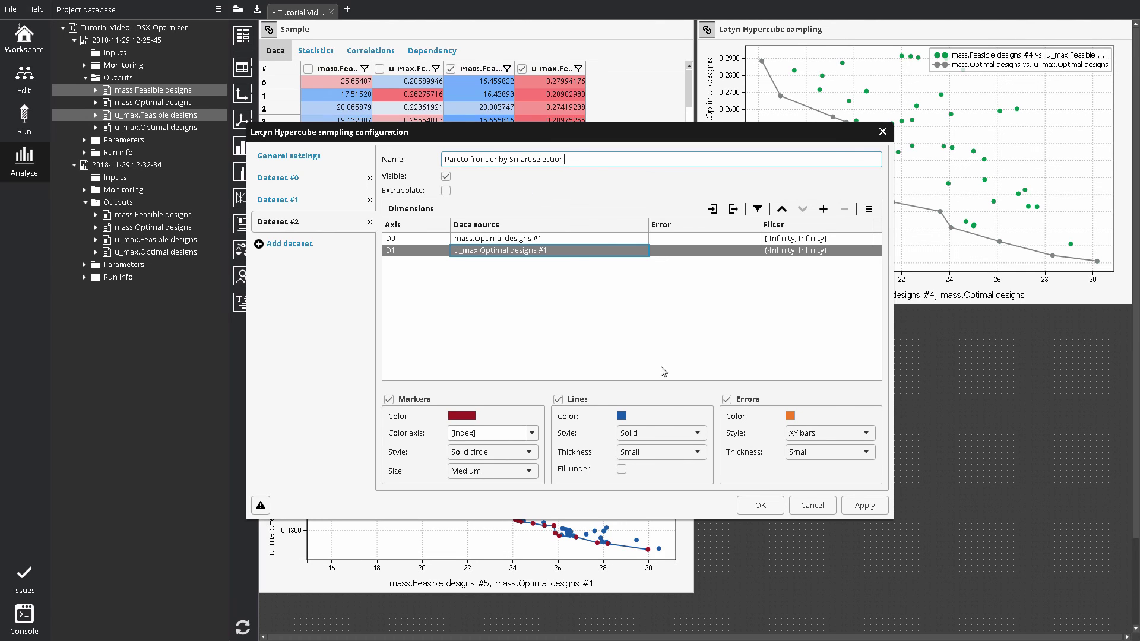
pyautogui.click(773, 508)
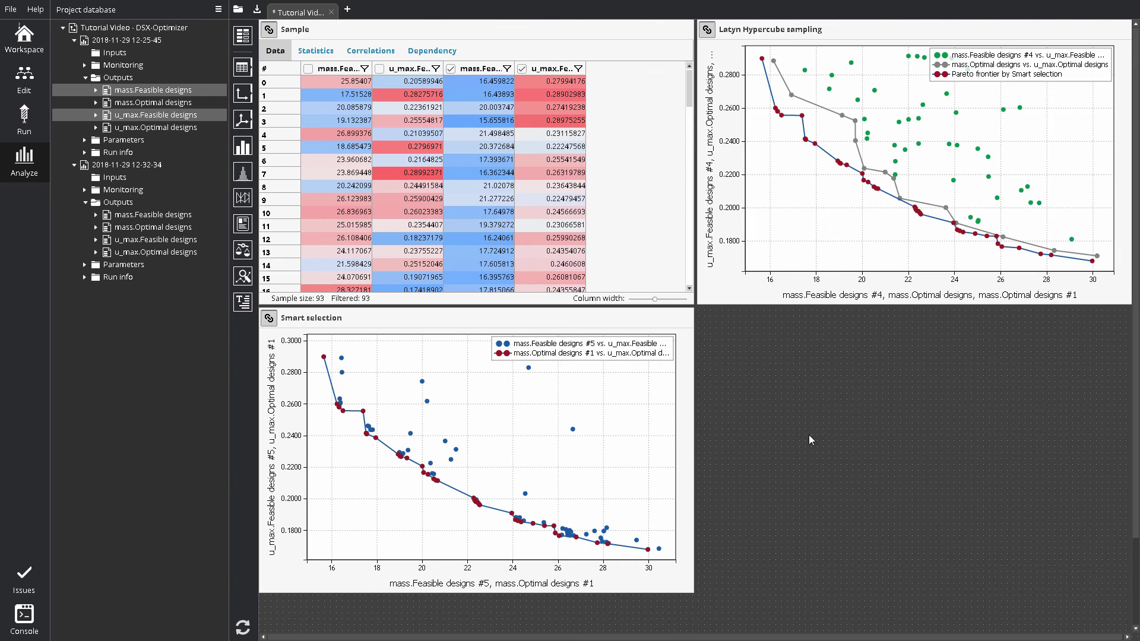
# Select a feasible design point, then rectangle-select seven feasible points to see linked highlighting.
pyautogui.click(953, 182)
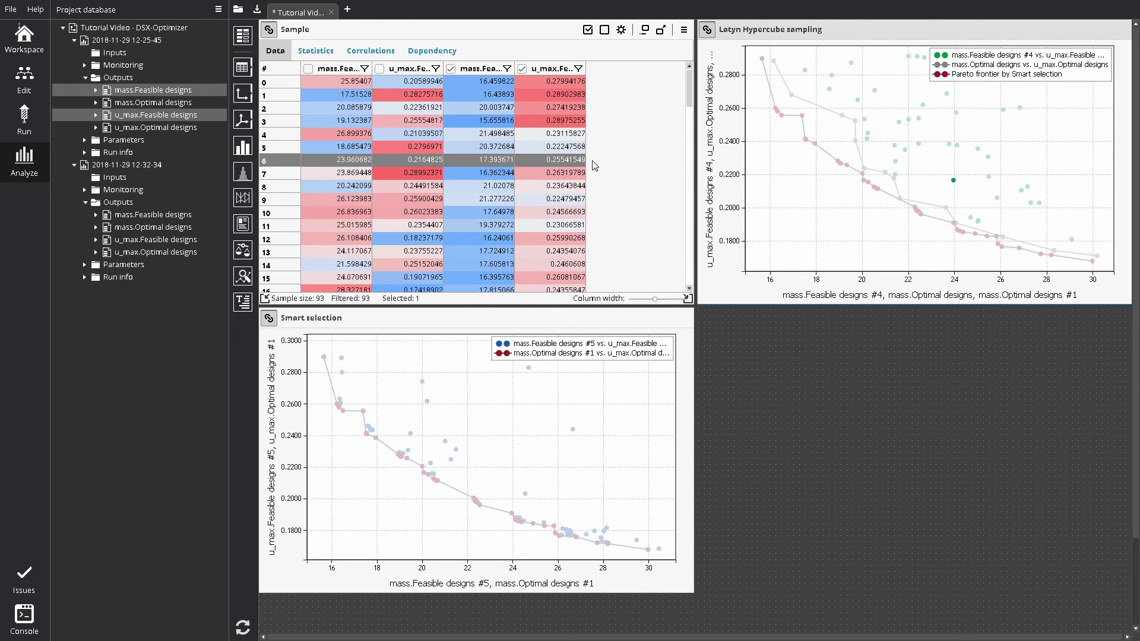
pyautogui.click(831, 183)
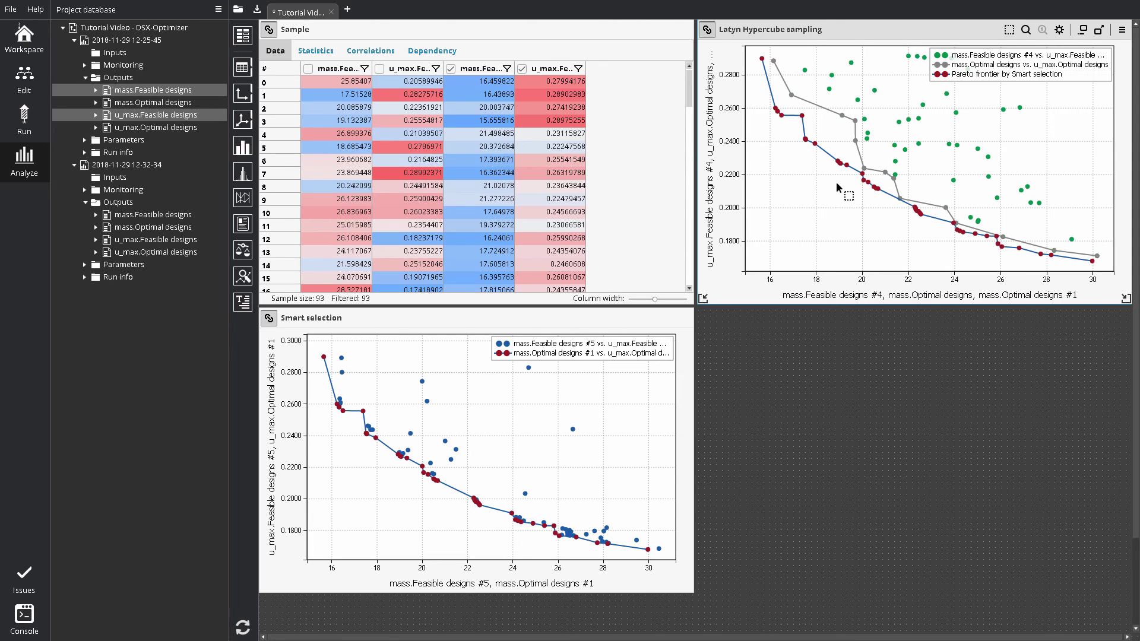
pyautogui.click(1009, 29)
pyautogui.moveTo(1014, 165); pyautogui.dragTo(906, 117)
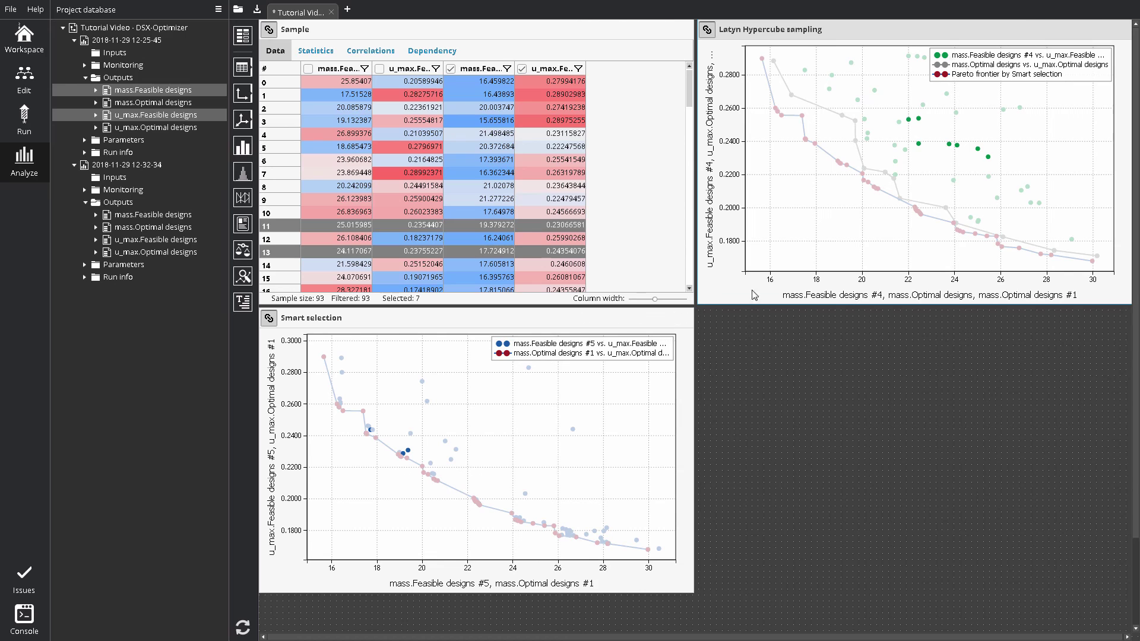
# Clear the selection and unlink the Latyn Hypercube plot from shared selection.
pyautogui.click(798, 215)
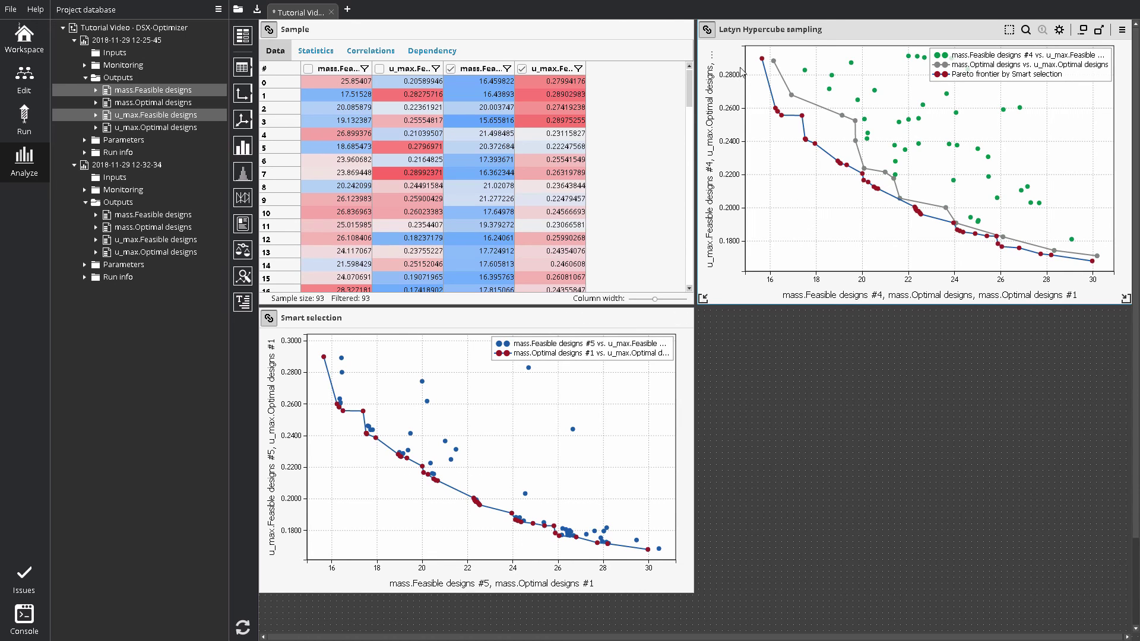
pyautogui.click(707, 29)
pyautogui.moveTo(920, 147)
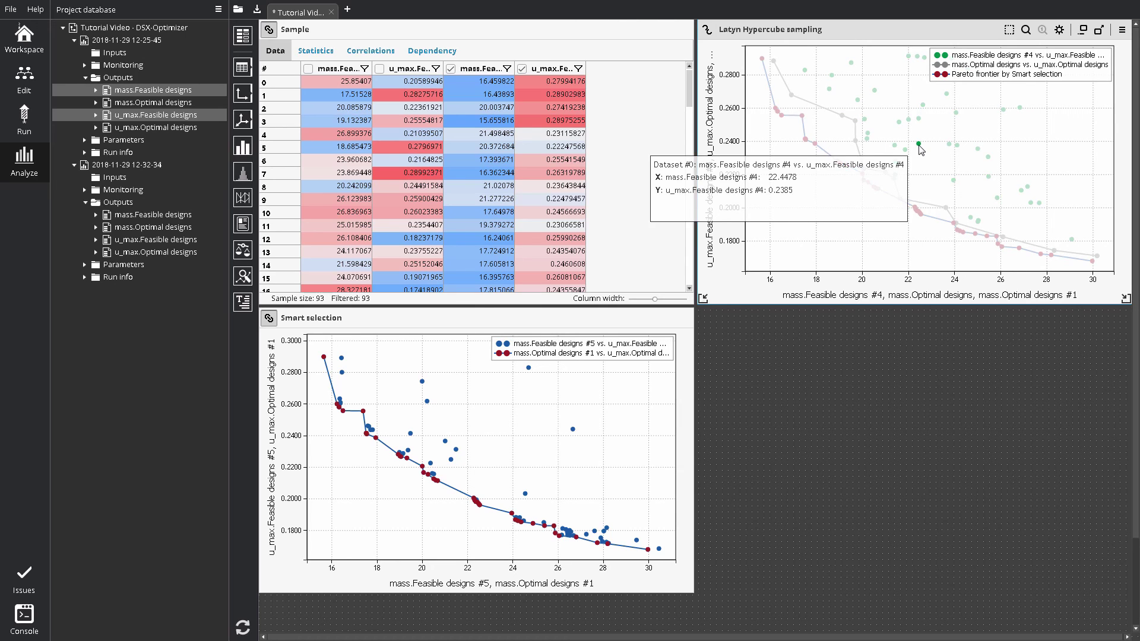
# Choose Export image from the Latyn Hypercube plot's options menu.
pyautogui.click(1122, 30)
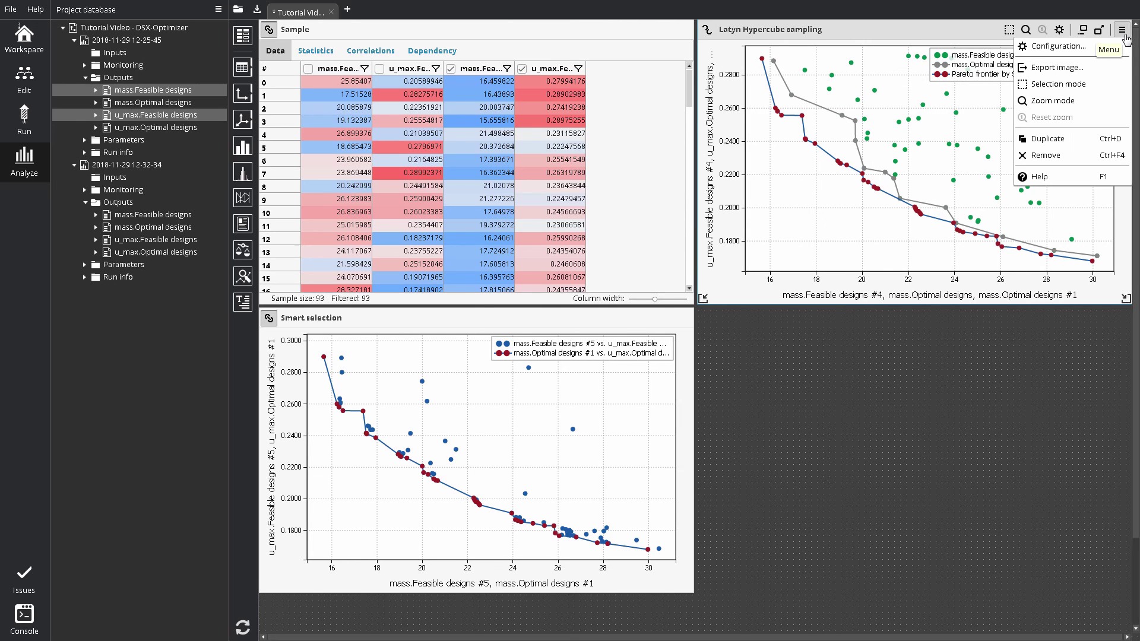
pyautogui.click(1069, 69)
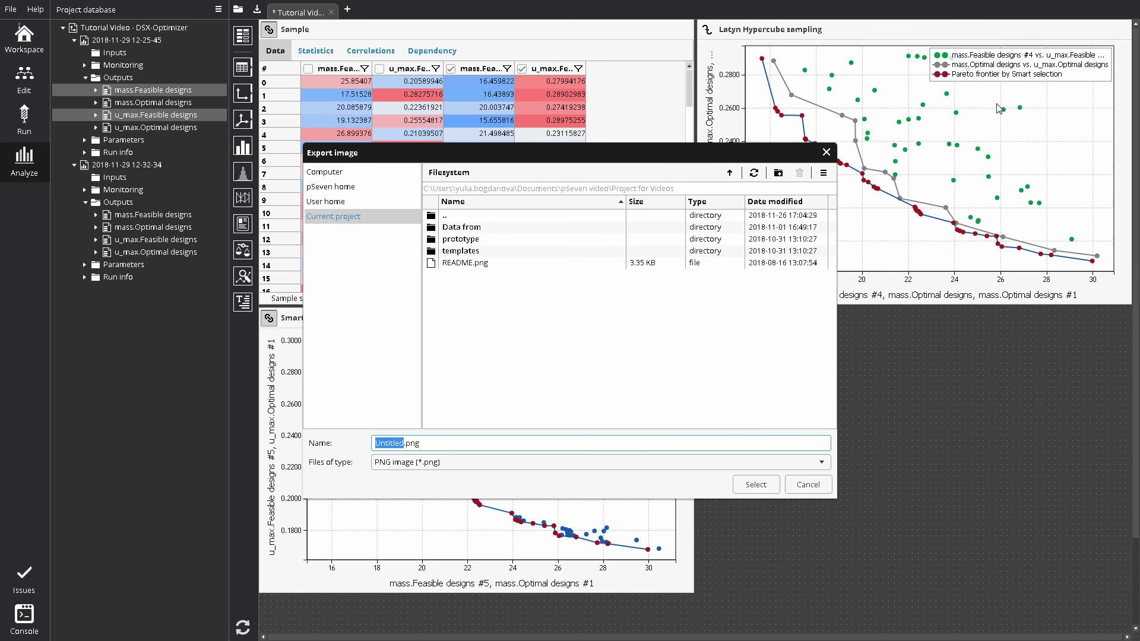